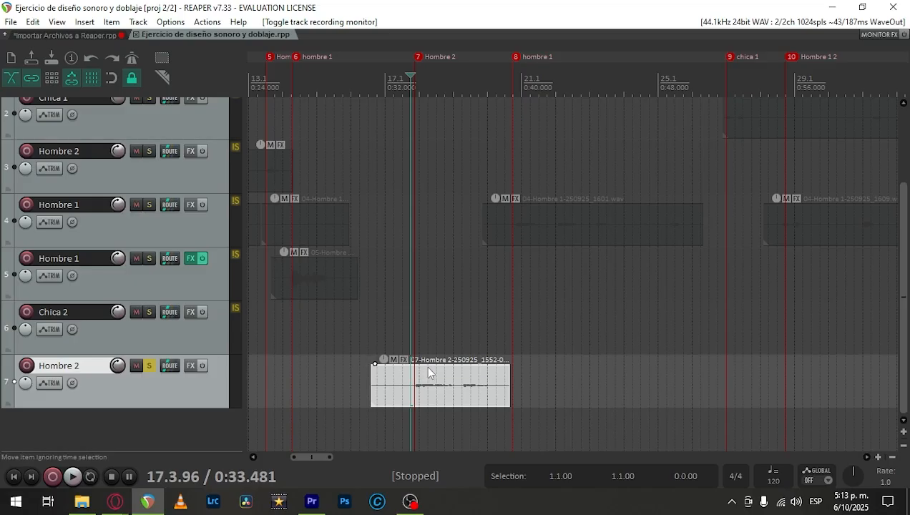
Step: Open the effects browser for the soloed Hombre 2 track, number 7
scroll(425, 375, up, 3)
scroll(504, 378, down, 2)
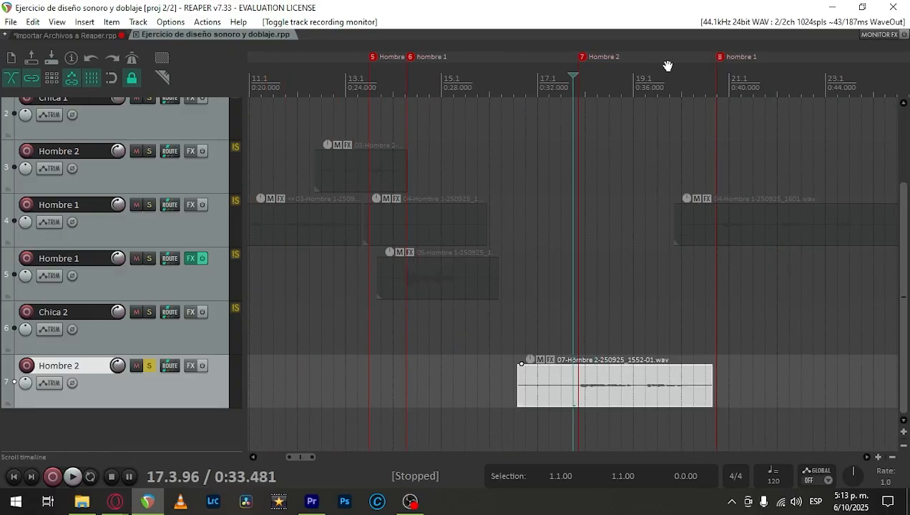
drag(668, 65, 513, 63)
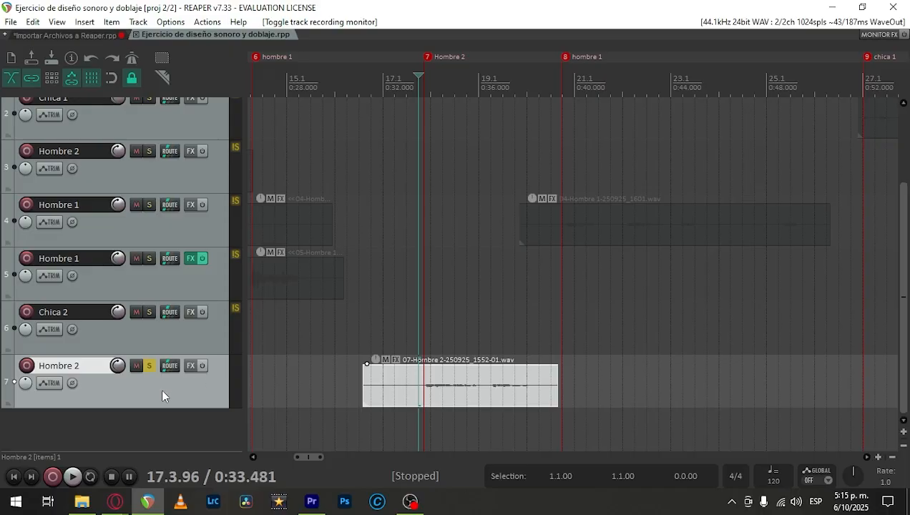
click(436, 385)
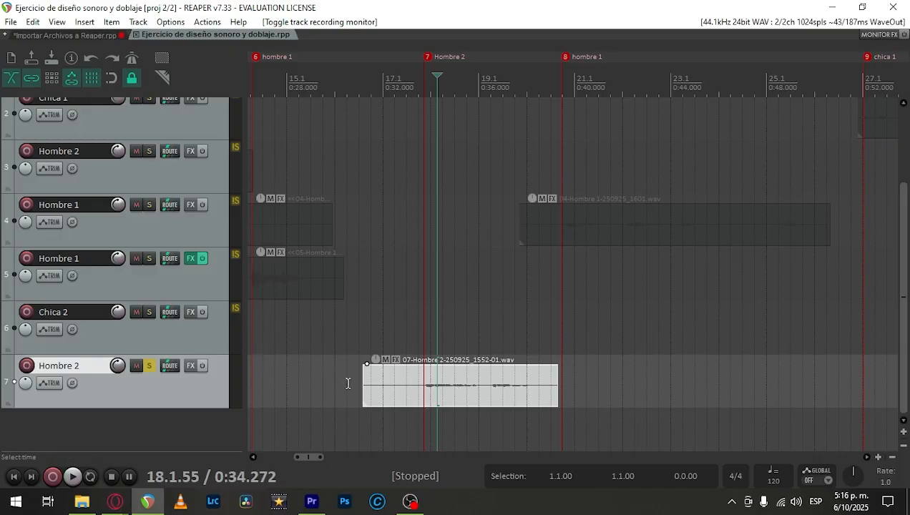
click(191, 367)
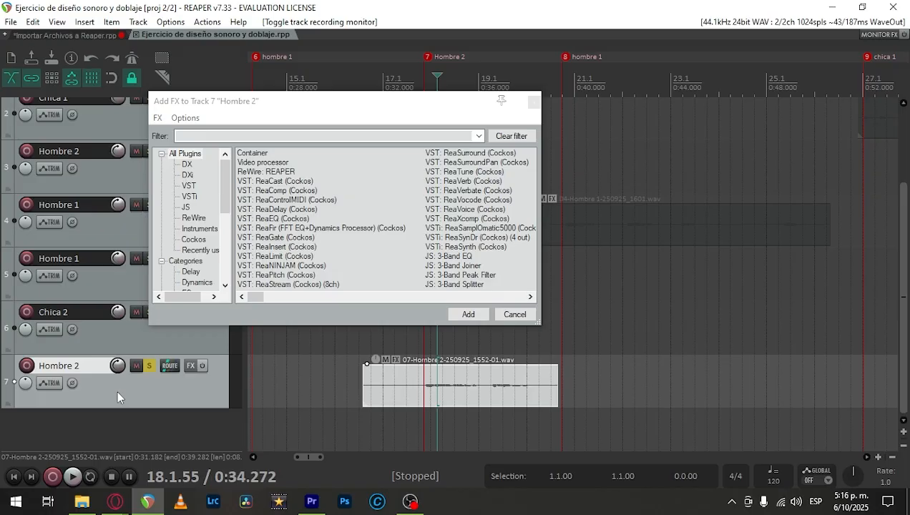
scroll(289, 370, down, 3)
scroll(290, 370, down, 1)
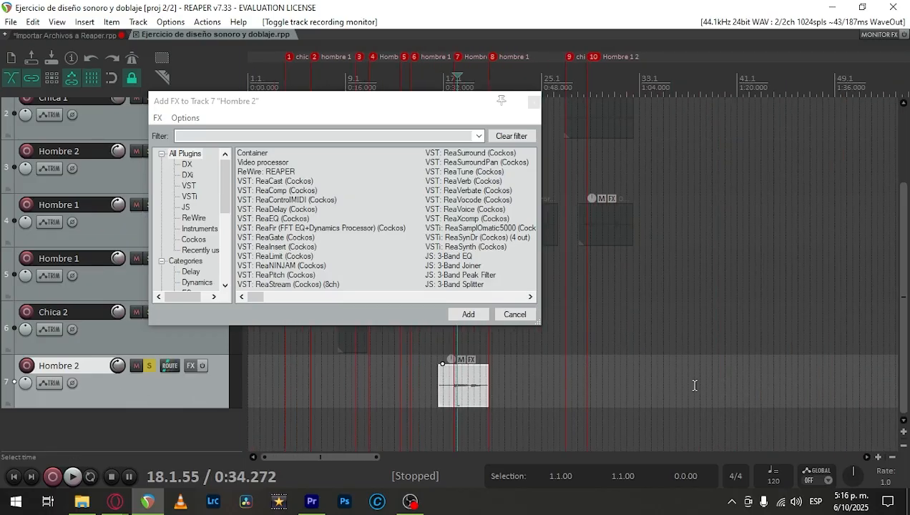
click(468, 399)
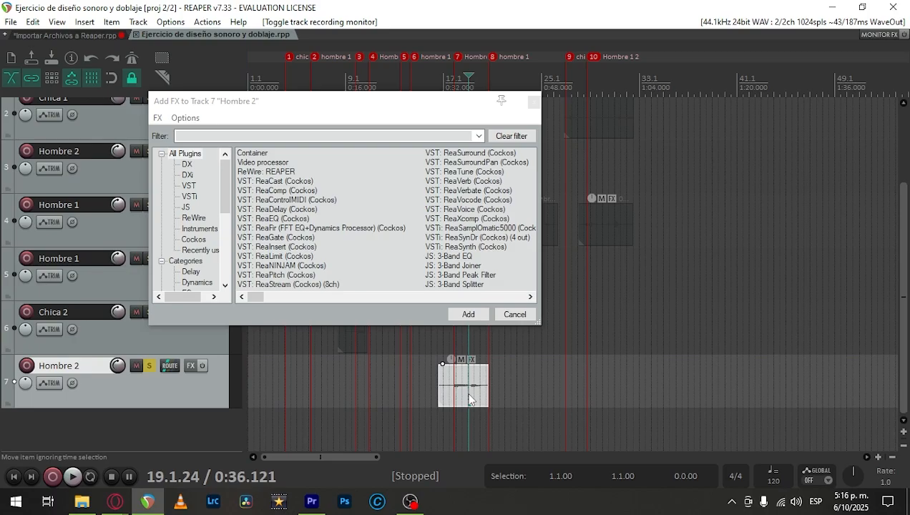
click(408, 390)
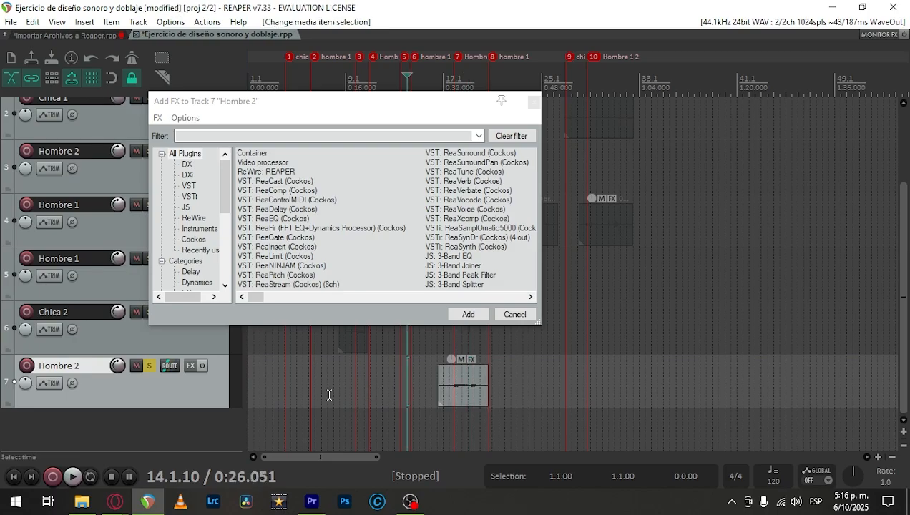
click(475, 391)
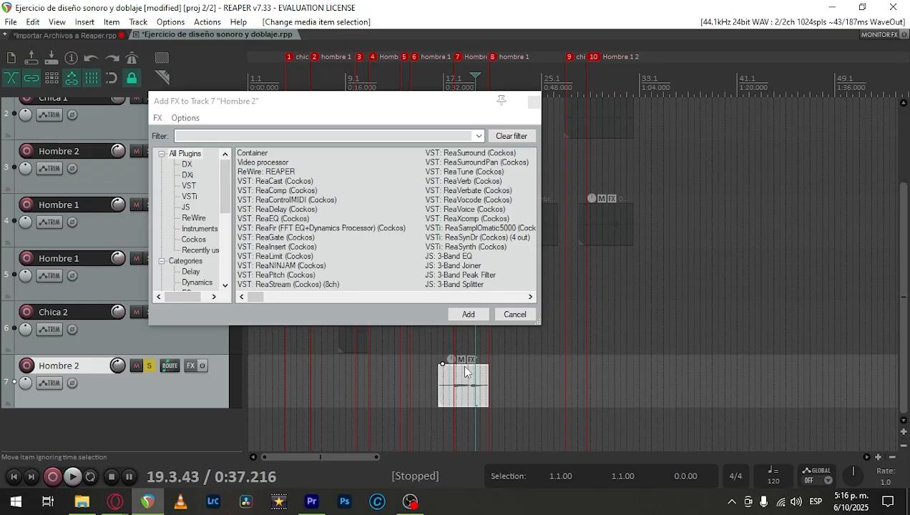
scroll(524, 398, up, 2)
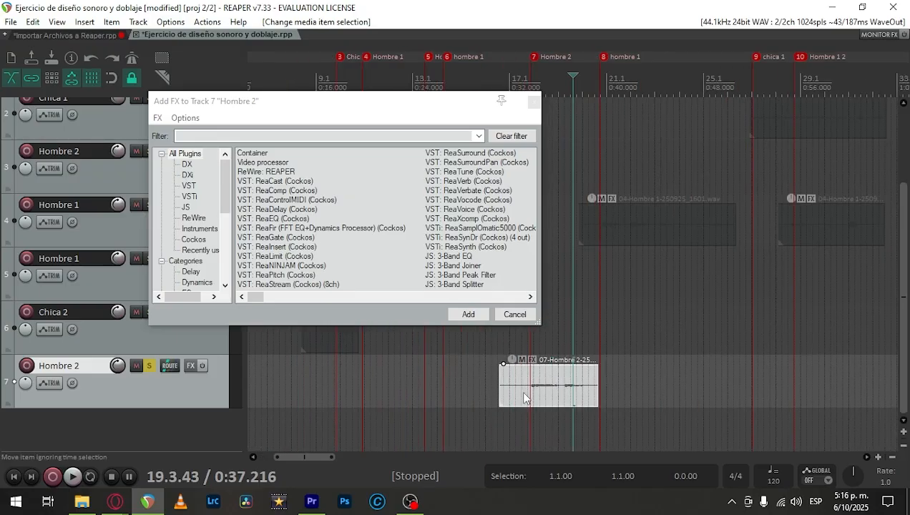
scroll(525, 398, up, 2)
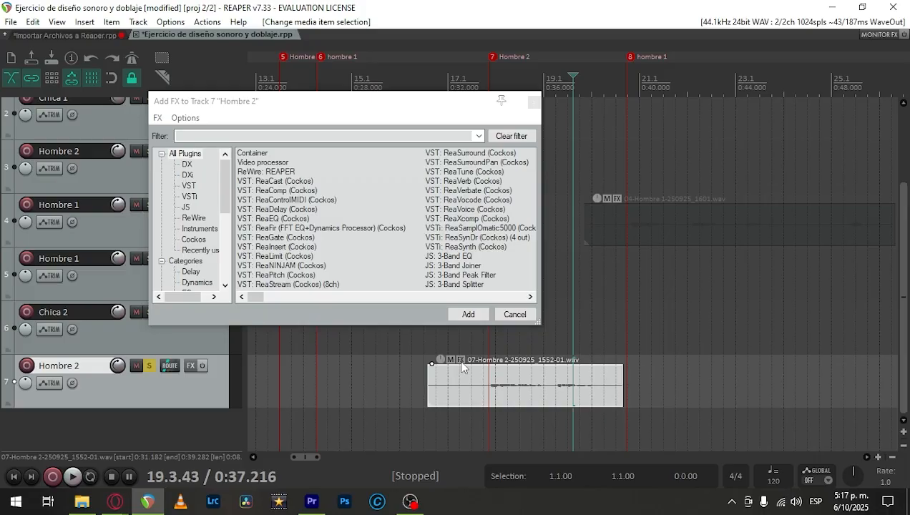
click(540, 395)
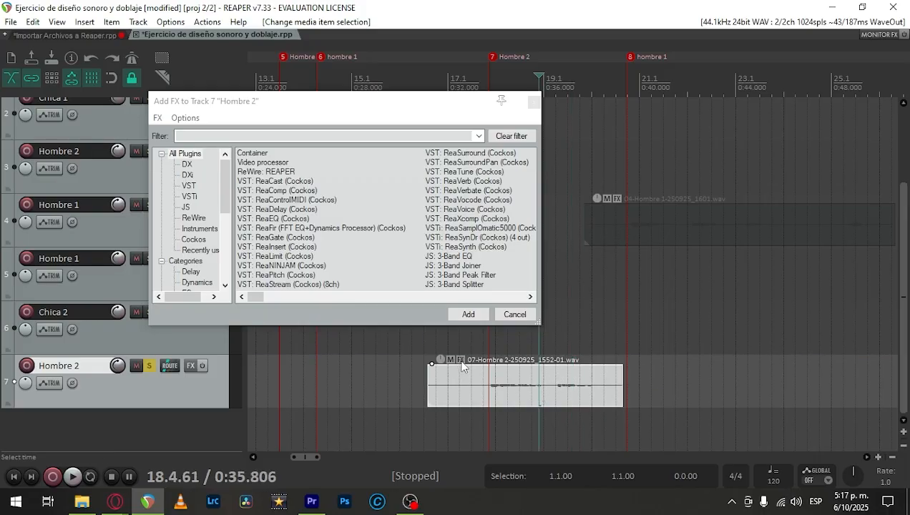
click(610, 222)
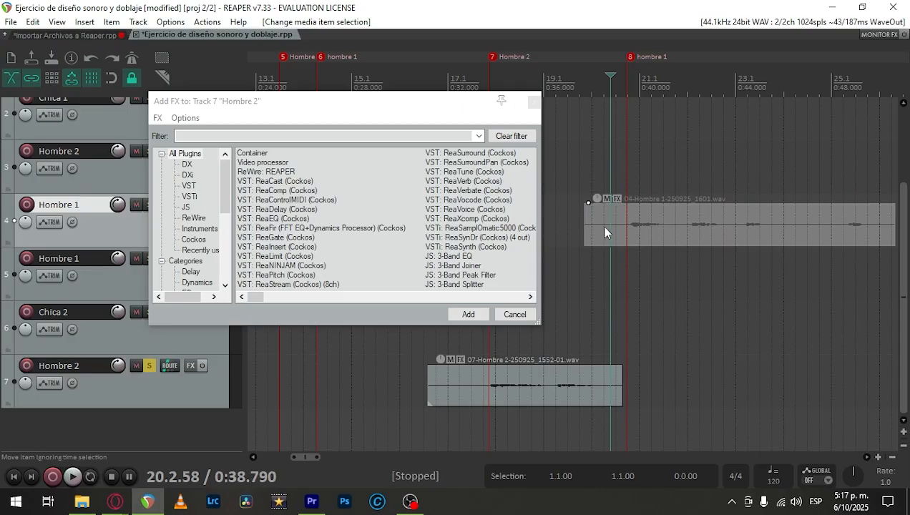
click(463, 398)
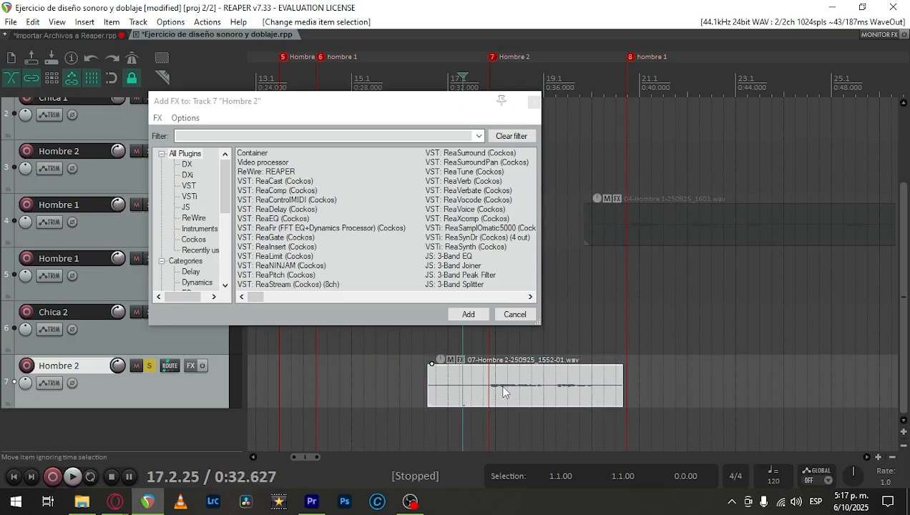
scroll(459, 377, down, 4)
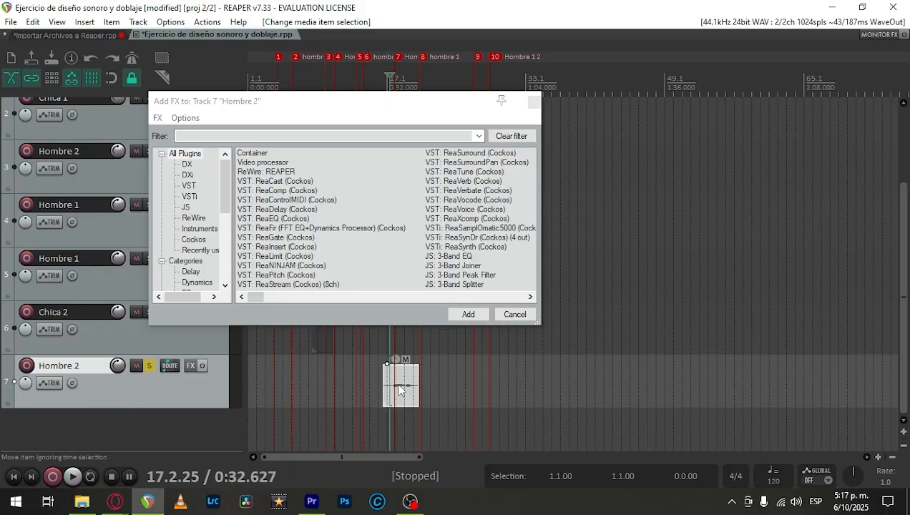
scroll(399, 392, up, 2)
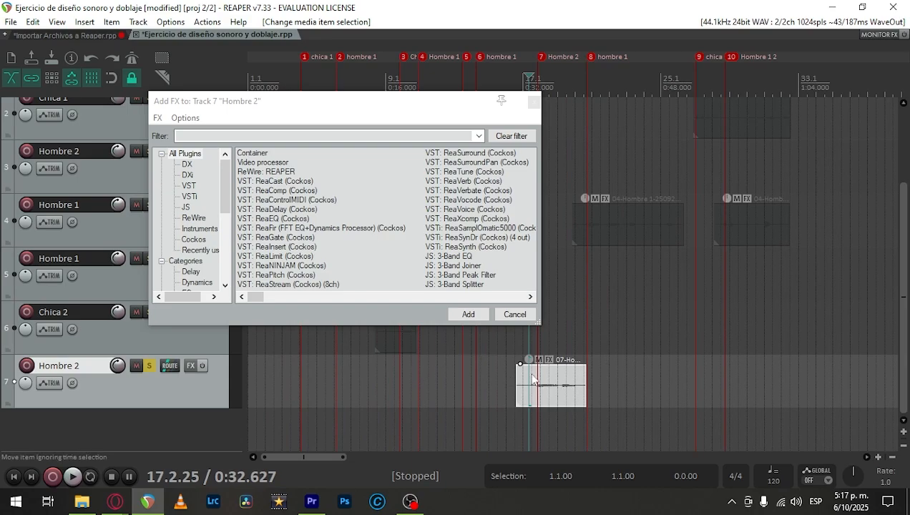
scroll(533, 378, up, 3)
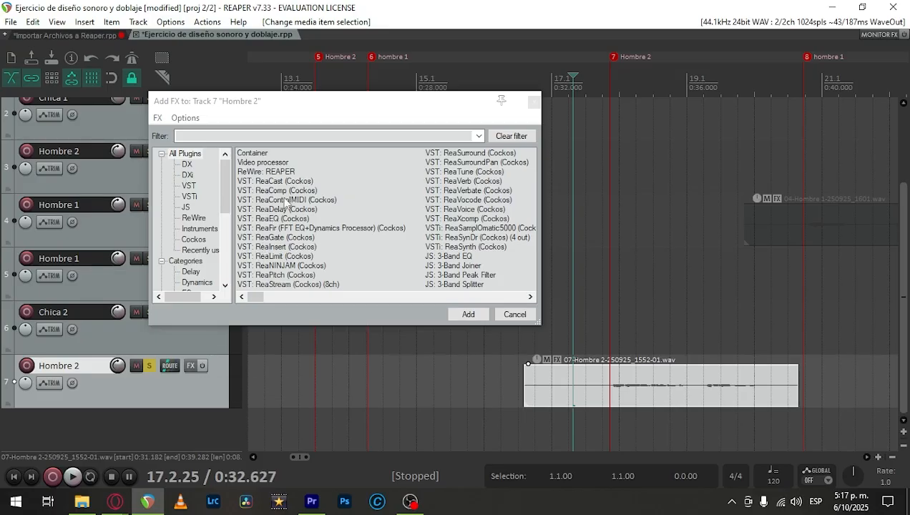
Step: Add the ReaComp (Cockos) compressor to track 7 and place its window clear of the clip
click(263, 191)
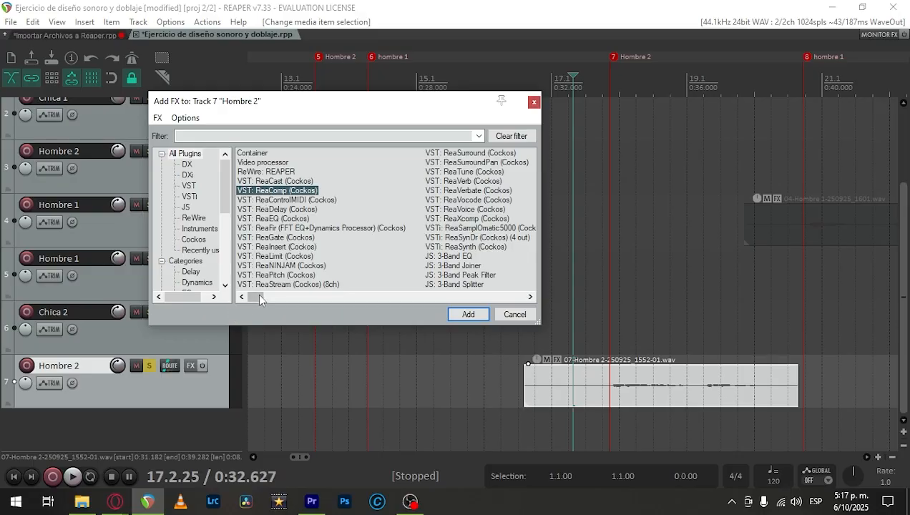
drag(260, 299, 216, 305)
double_click(273, 192)
drag(319, 53, 361, 89)
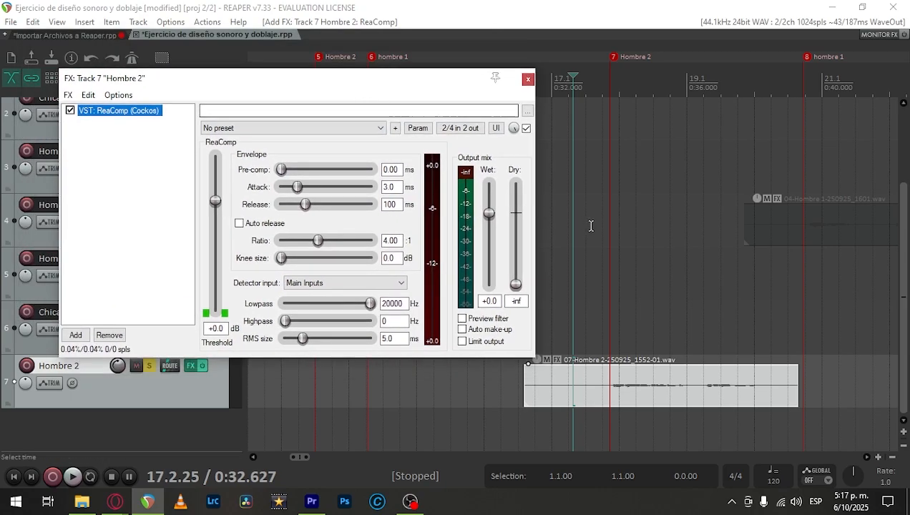
scroll(628, 267, down, 2)
scroll(619, 282, up, 1)
scroll(619, 283, up, 1)
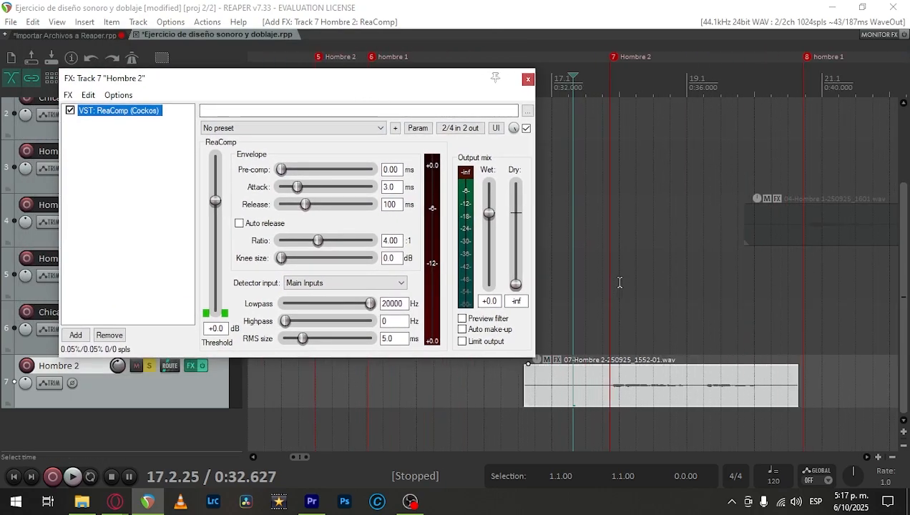
drag(427, 88, 437, 75)
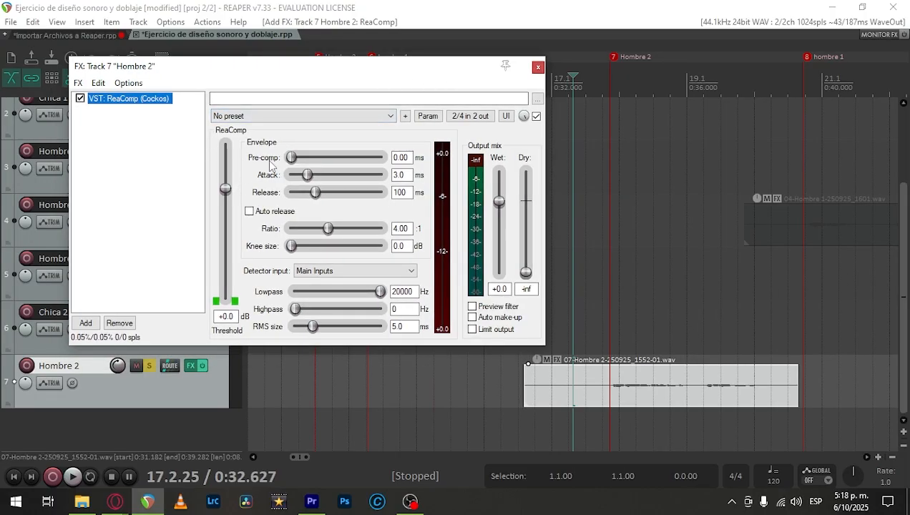
drag(310, 75, 325, 81)
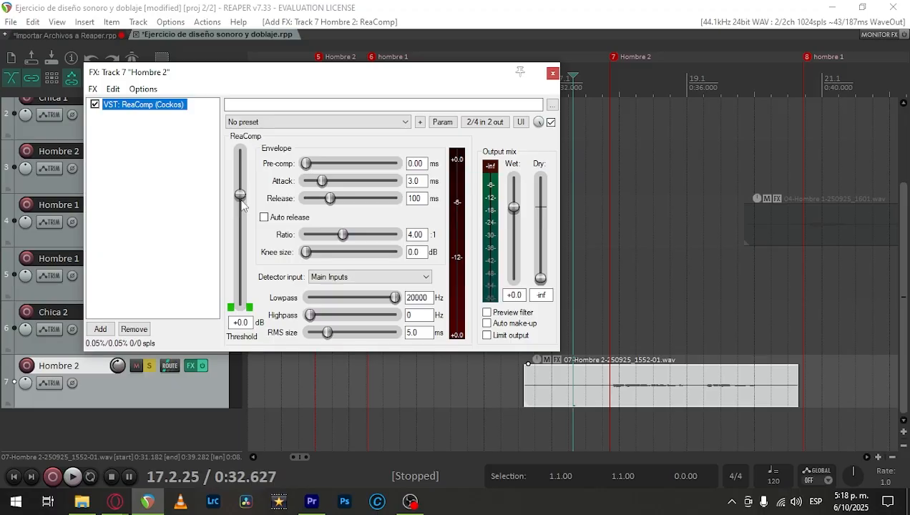
Step: Try lowering the ReaComp threshold to -21.2 dB and beyond, and reset it to +0.0 dB
drag(241, 200, 240, 251)
drag(241, 286, 241, 251)
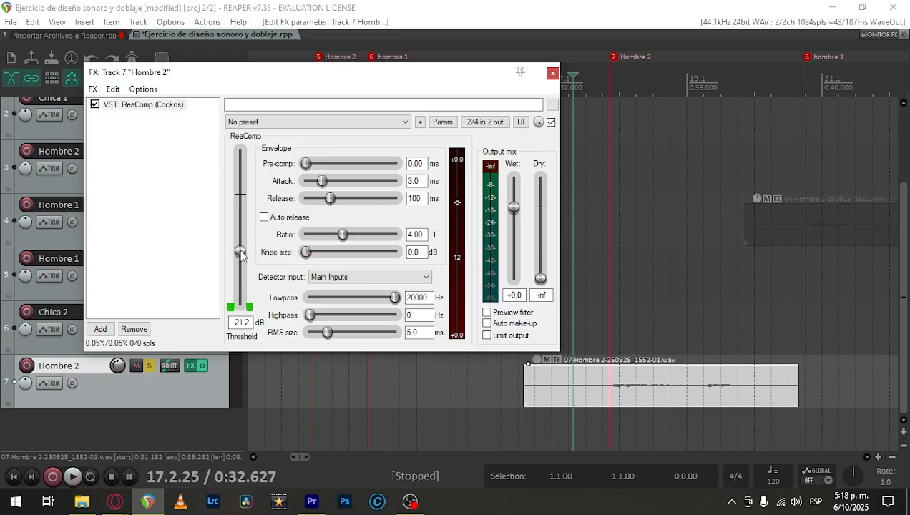
drag(240, 252, 243, 274)
double_click(241, 269)
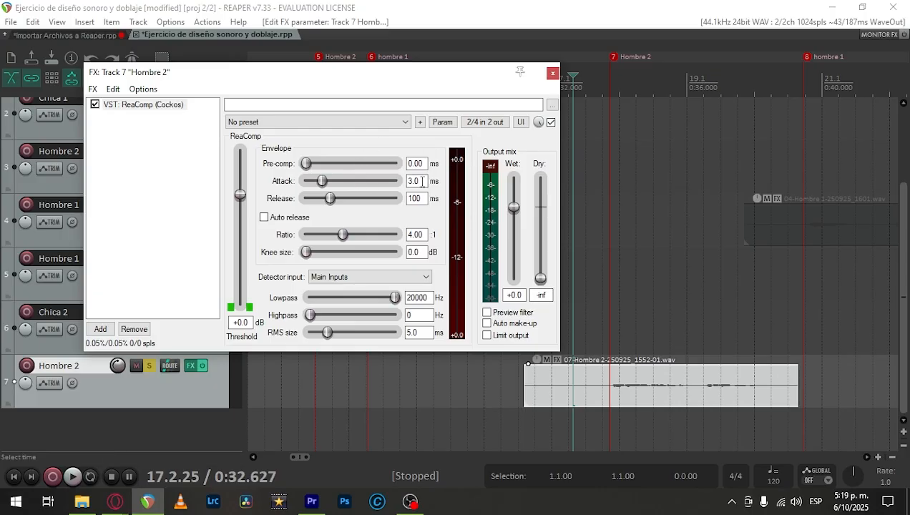
Step: Set the compressor's attack time to 1 ms
drag(421, 182, 398, 186)
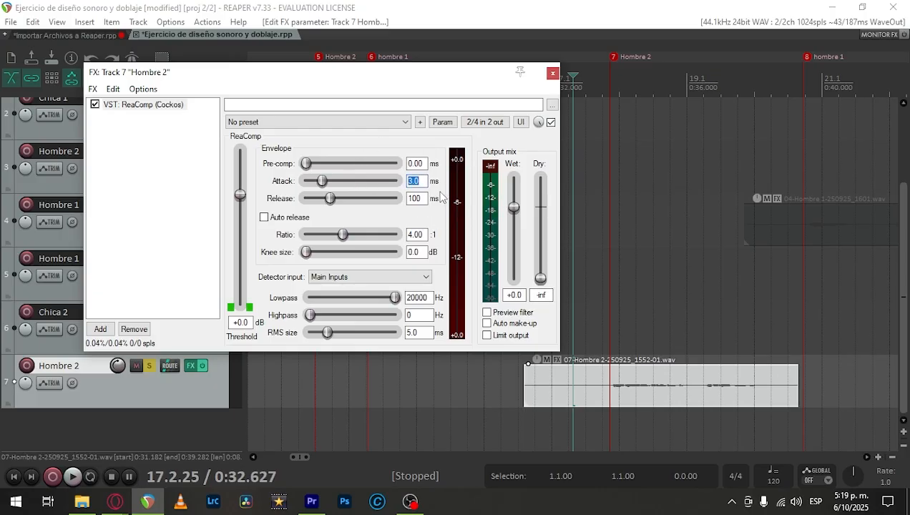
text(1)
Step: Try compression ratios from about 2.04:1 up to 38:1, and reset the ratio to 4.00:1
double_click(344, 235)
drag(308, 236, 338, 243)
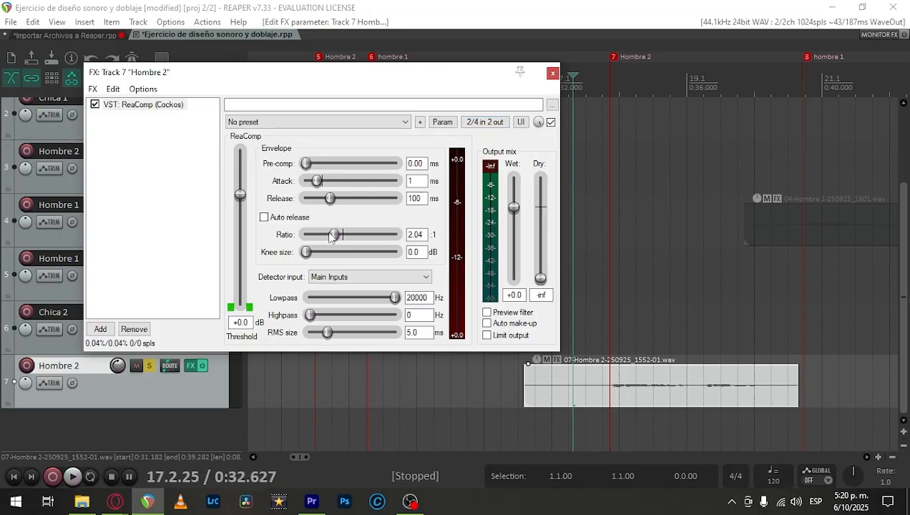
drag(334, 237, 377, 238)
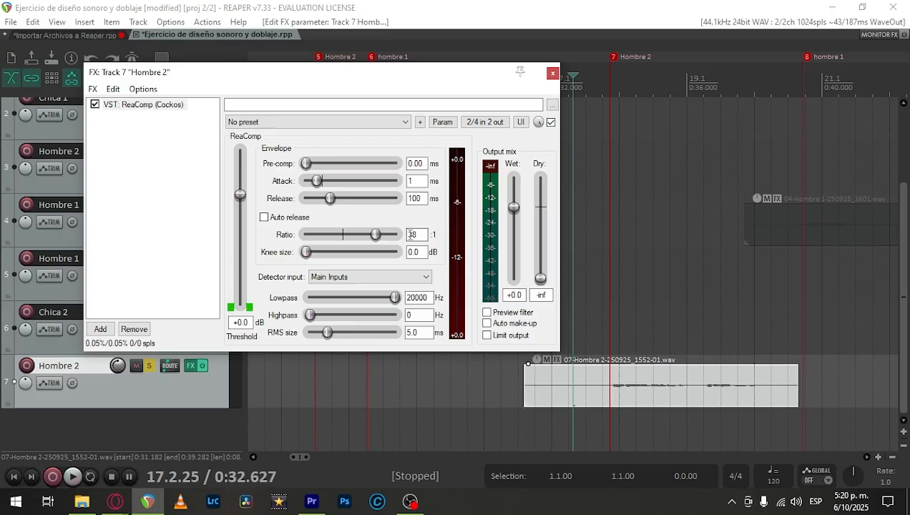
drag(376, 236, 354, 241)
drag(352, 238, 333, 240)
double_click(332, 237)
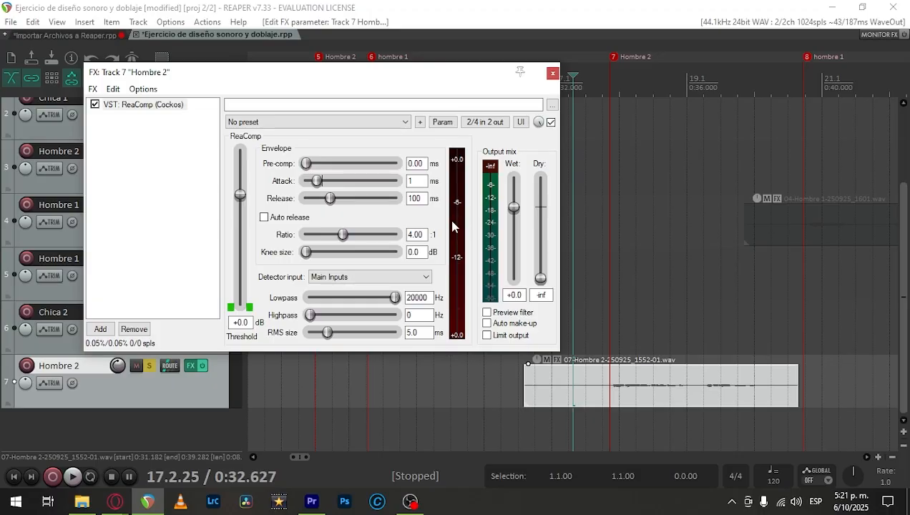
Step: Play the Hombre 2 clip from where the speech starts at marker 7 to check its output level
click(612, 389)
key(space)
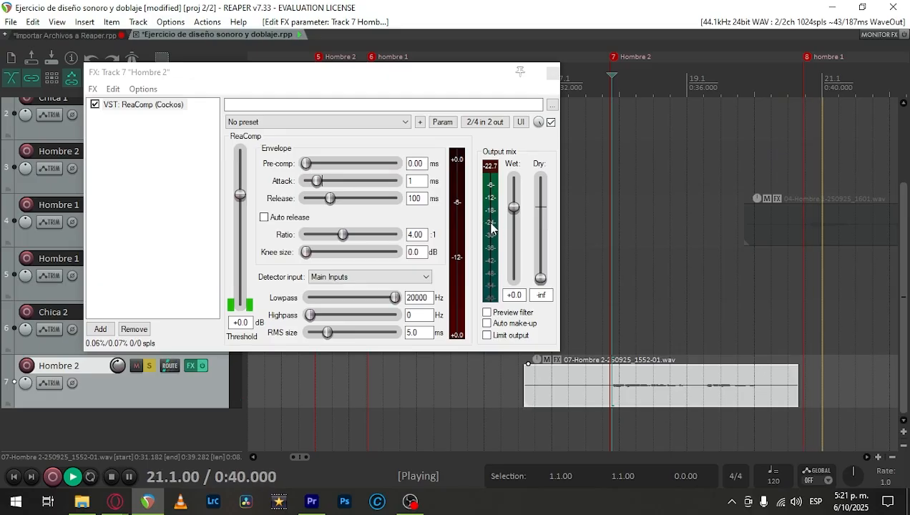
key(space)
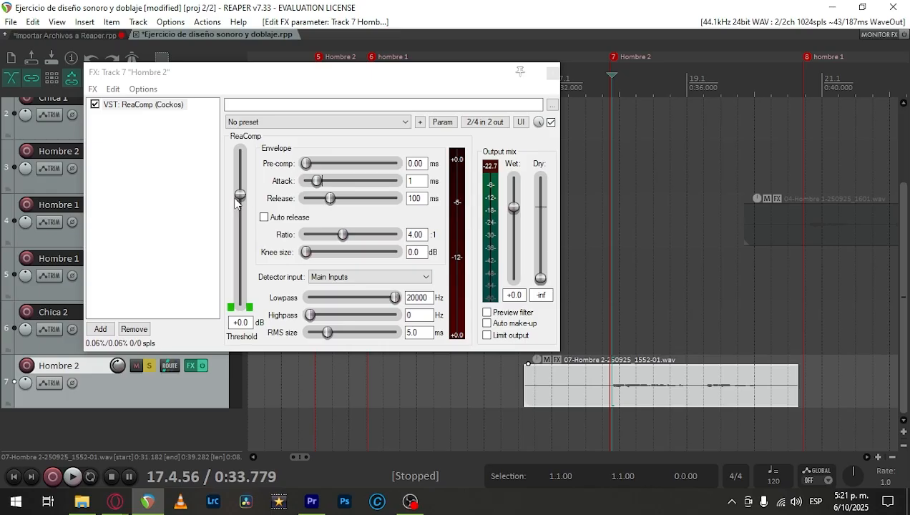
Step: Lower the compressor's threshold, adjusting it during playback of the clip to settle at -45.4 dB
drag(236, 192, 242, 279)
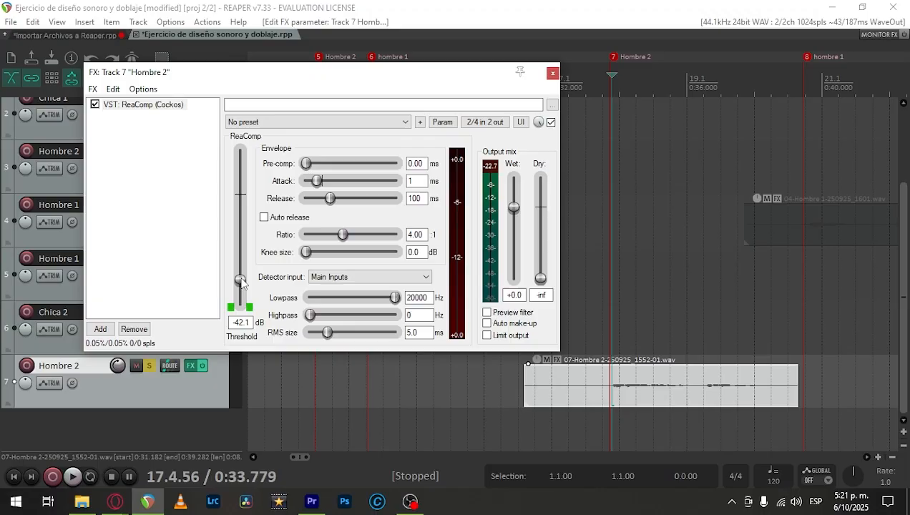
drag(242, 281, 242, 337)
drag(240, 289, 247, 306)
key(space)
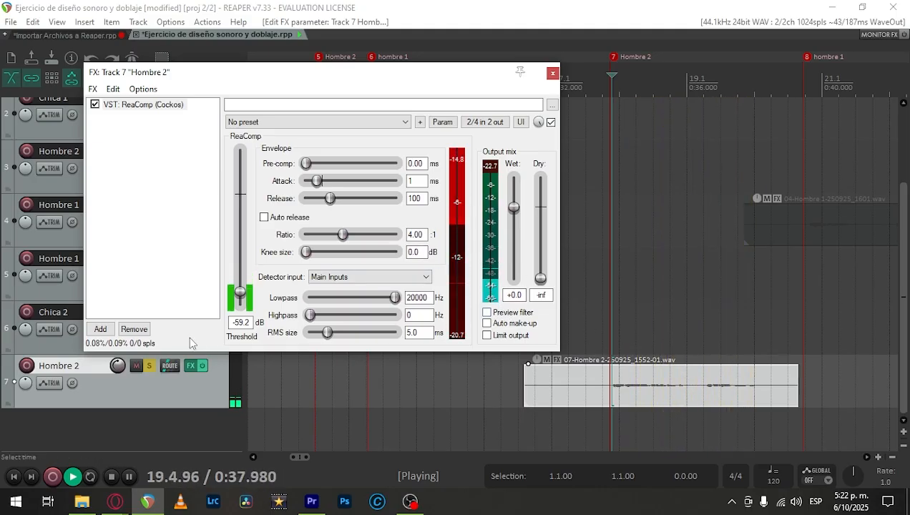
drag(240, 292, 240, 283)
Step: Replay the compressed clip from marker 7 to check the gain reduction meter, and stop playback
key(space)
key(space)
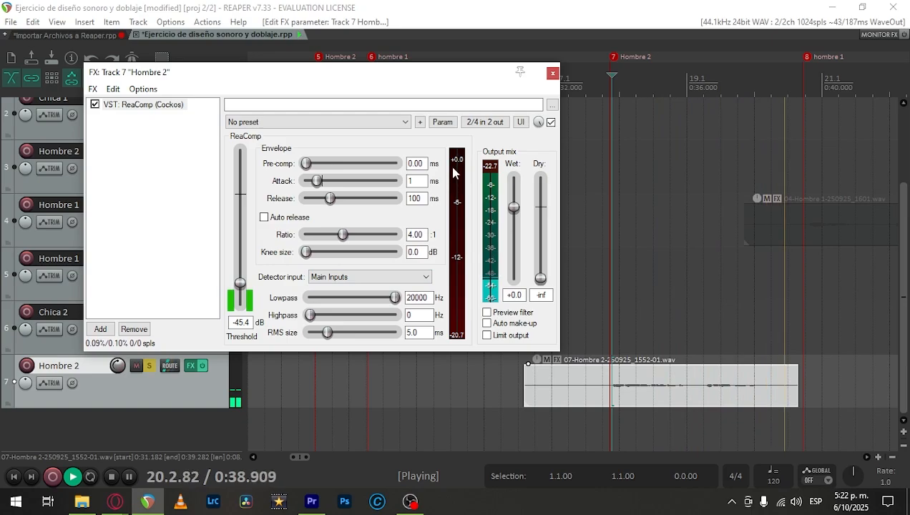
key(space)
key(space)
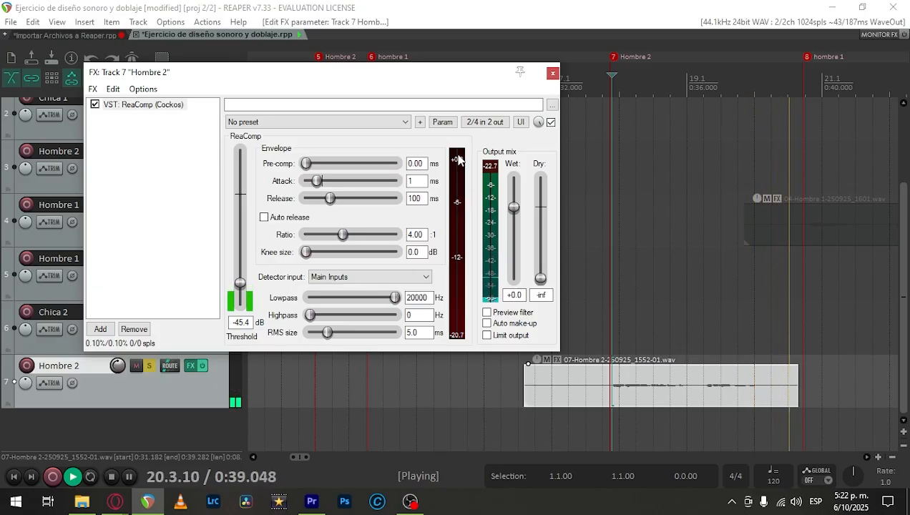
key(space)
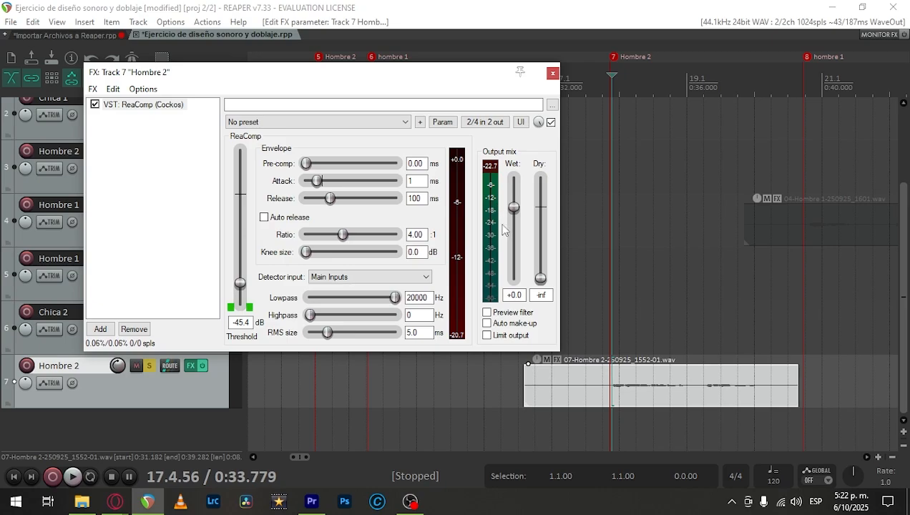
Step: Raise both the wet and dry output levels of ReaComp to +12.0 dB
drag(514, 208, 514, 179)
drag(541, 279, 541, 179)
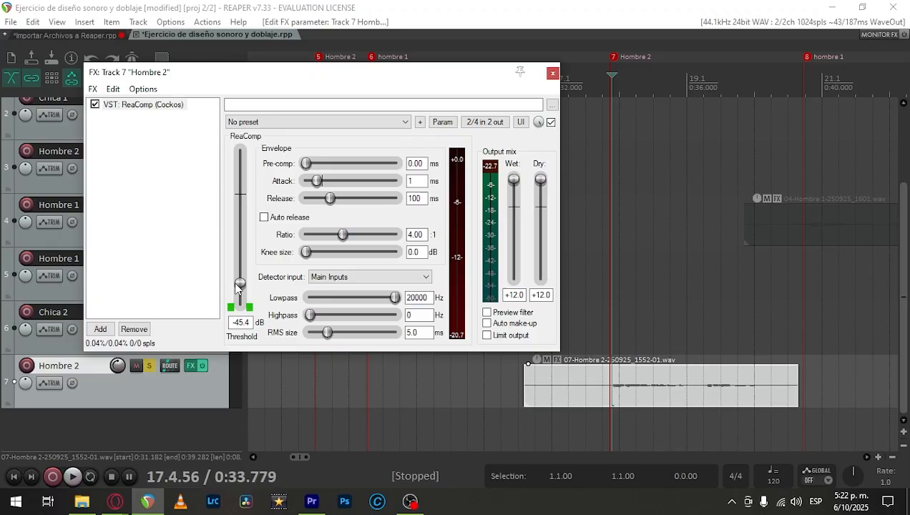
Step: Raise the compressor's threshold to +0.0 dB and play the Hombre 2 clip to check its output level
drag(241, 286, 241, 194)
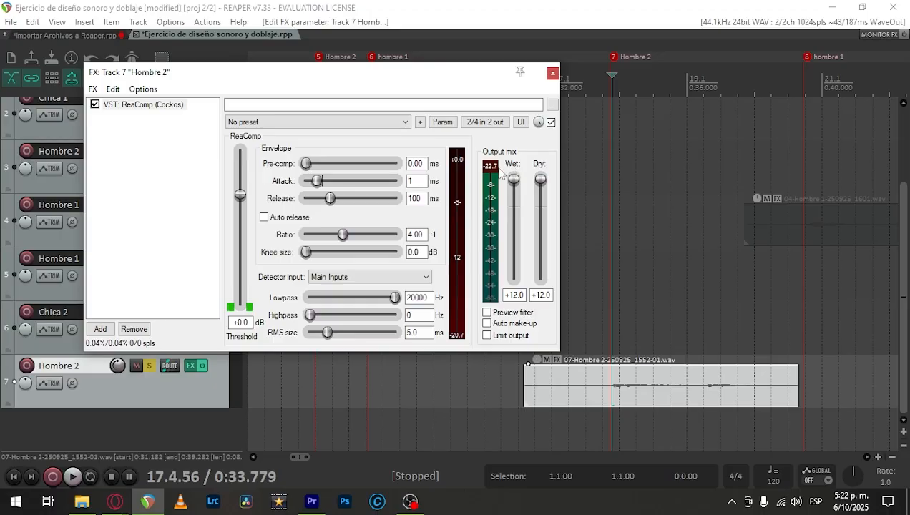
key(space)
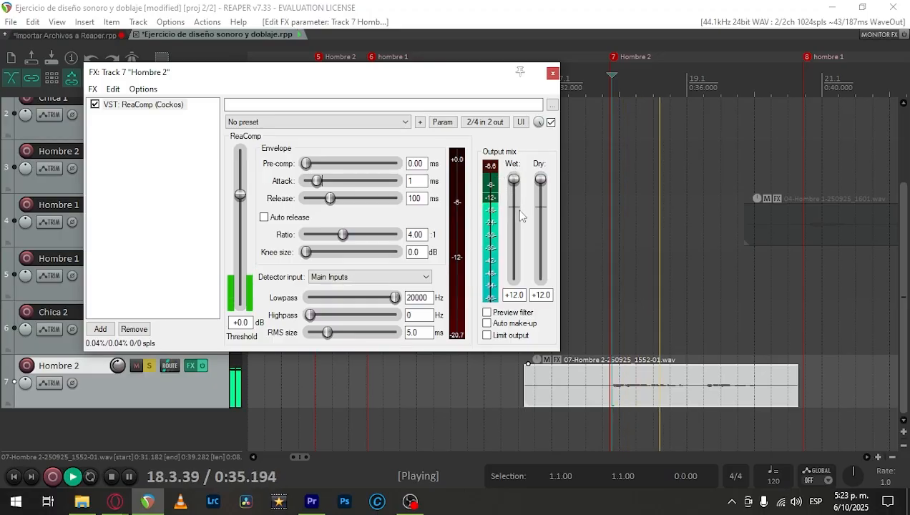
key(space)
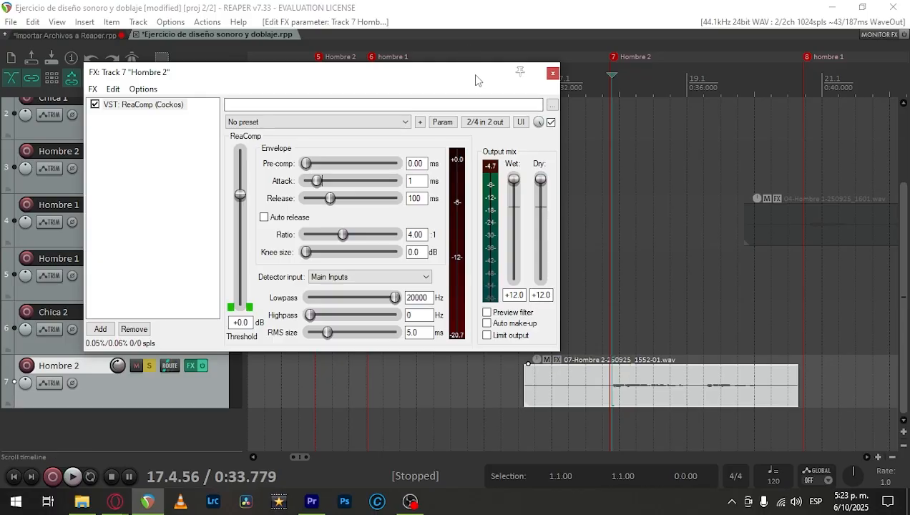
Step: Raise the Hombre 2 clip's item volume to +7.50 dB and play it, clearing the output peak reading between the two checks
drag(478, 77, 463, 51)
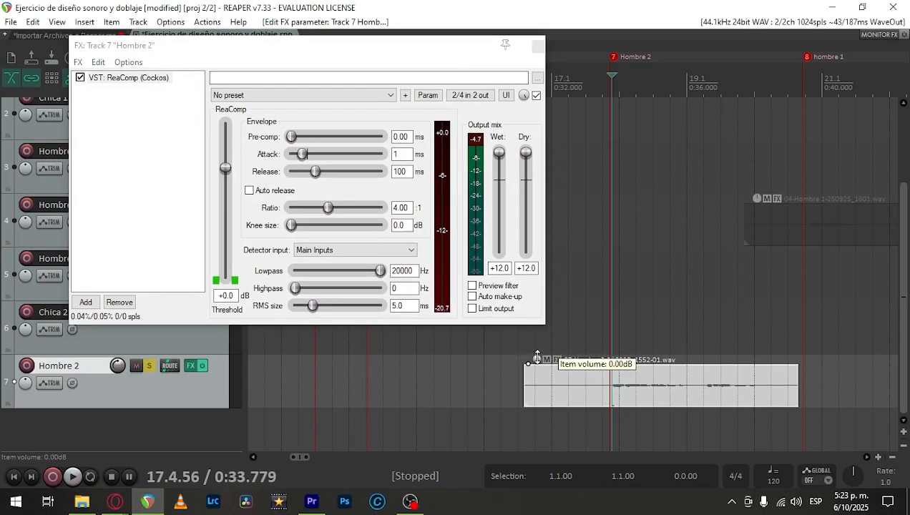
drag(539, 363, 553, 307)
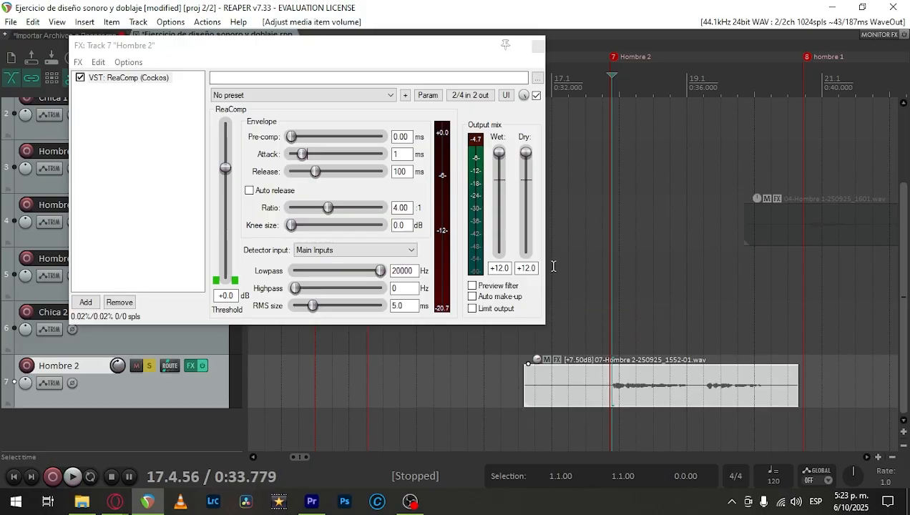
key(space)
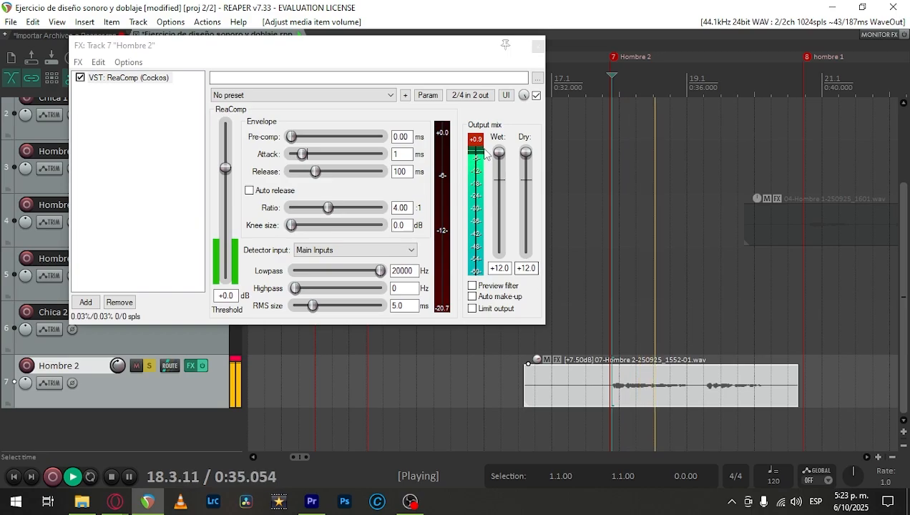
key(space)
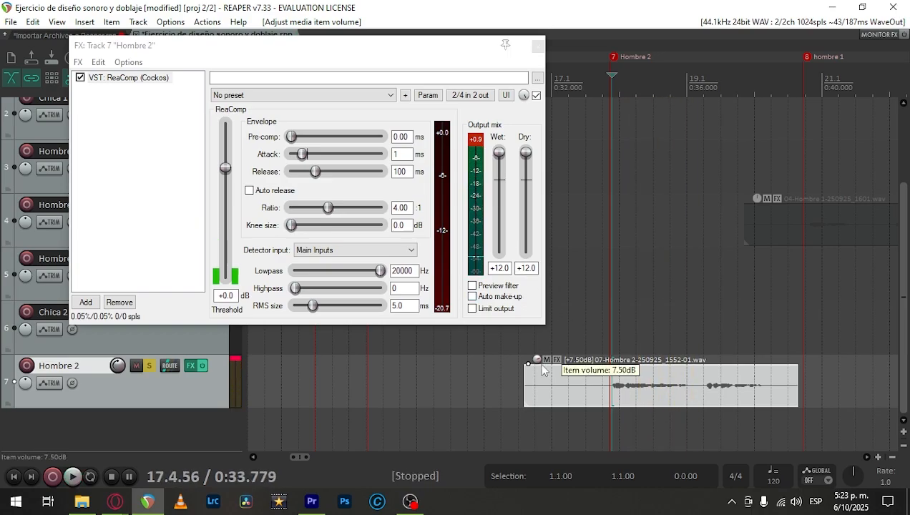
click(475, 141)
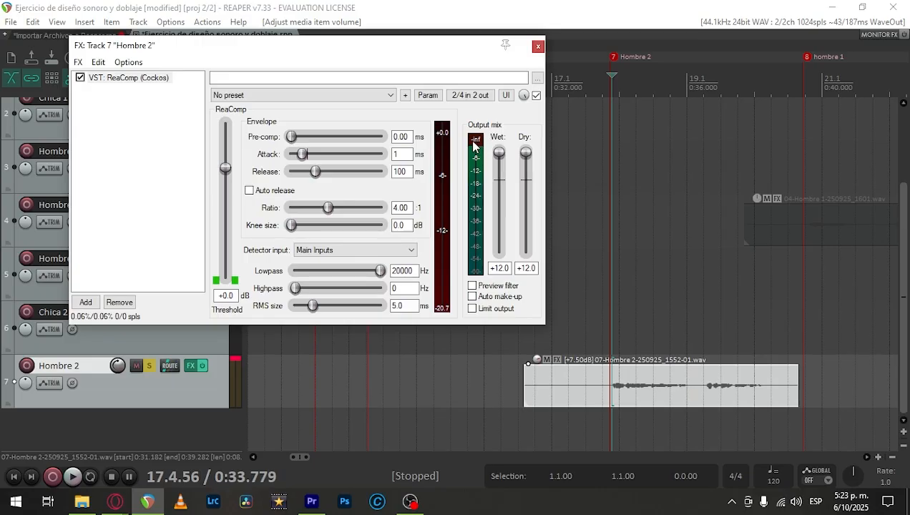
key(space)
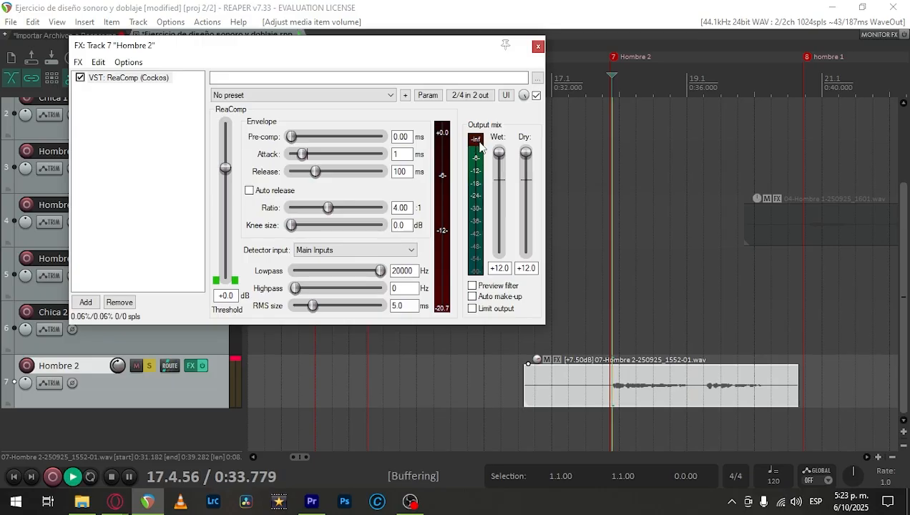
key(space)
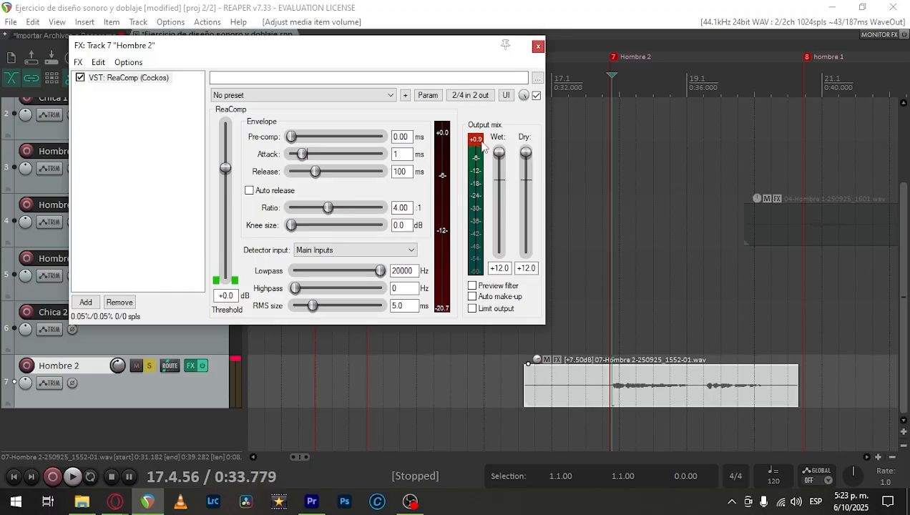
Step: Clear the output peak reading, raise the clip's item volume to +12.4 dB and play it to check the level
click(478, 139)
drag(538, 365, 538, 326)
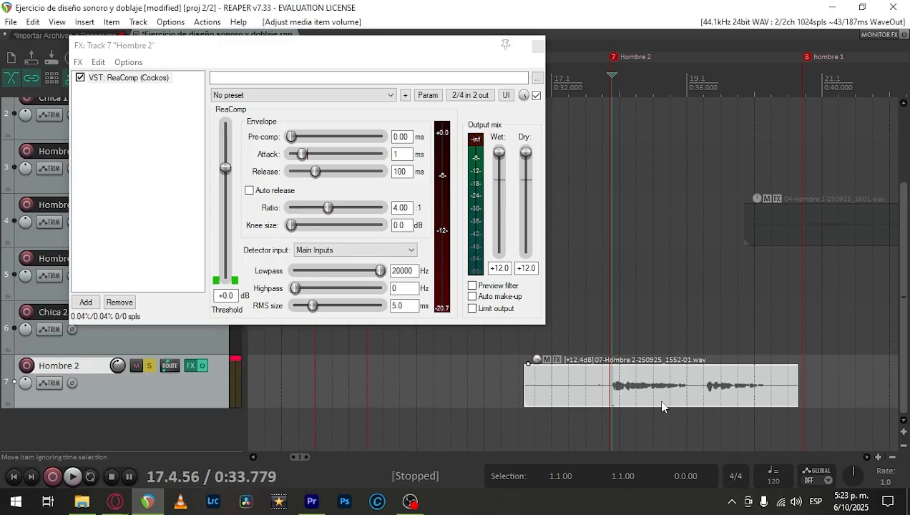
key(space)
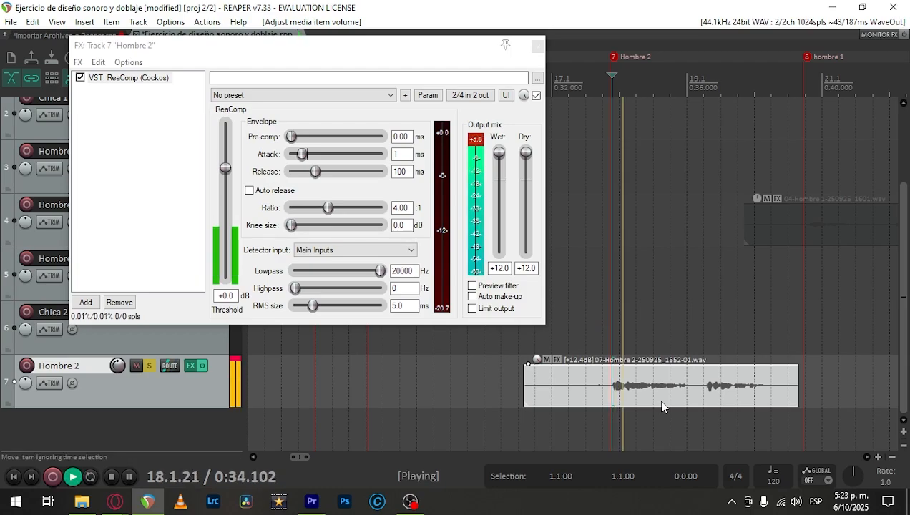
key(space)
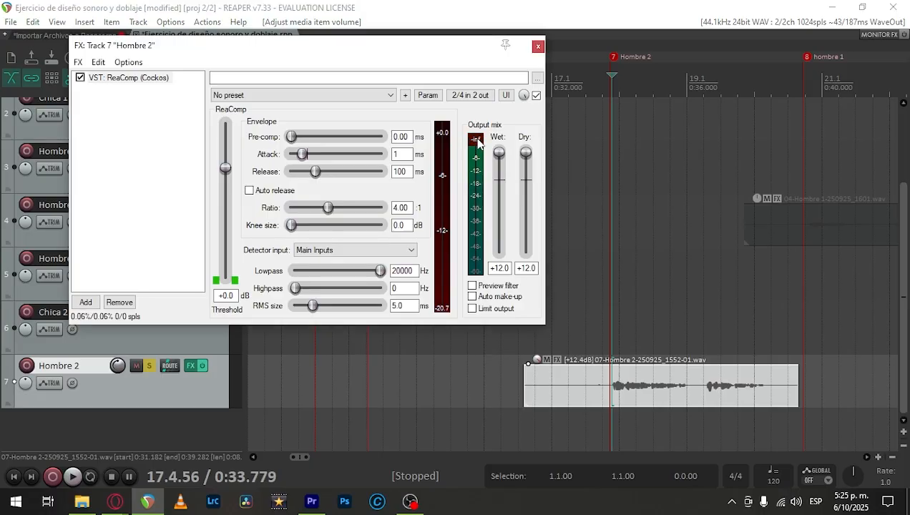
Step: Reset ReaComp's wet and dry output levels to +0.0 dB and the Hombre 2 clip's item volume to its default
click(477, 140)
double_click(501, 155)
double_click(526, 152)
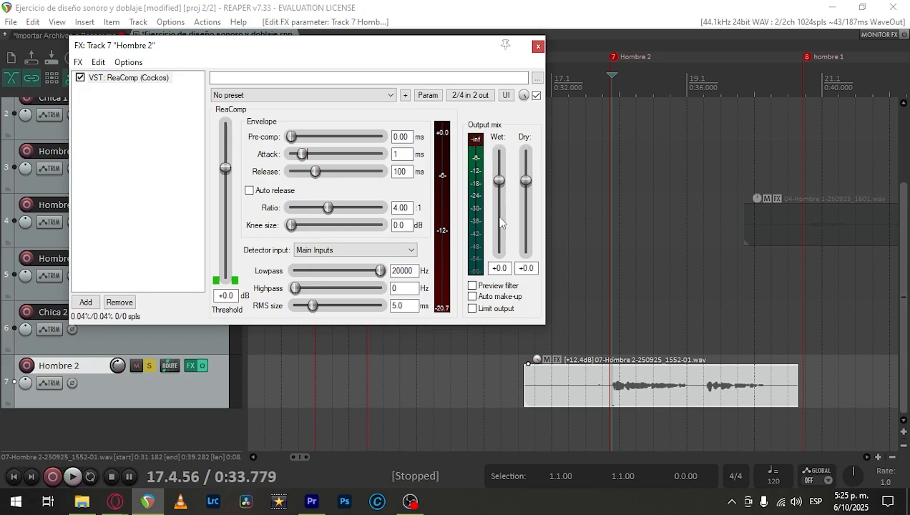
double_click(538, 360)
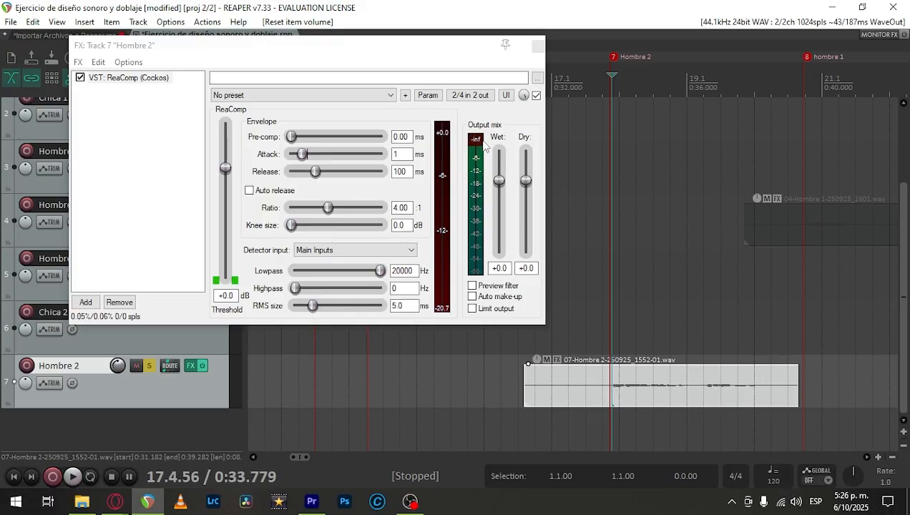
Step: Play the Hombre 2 clip twice from marker 7, clearing the peak reading, to check its unboosted output level
key(space)
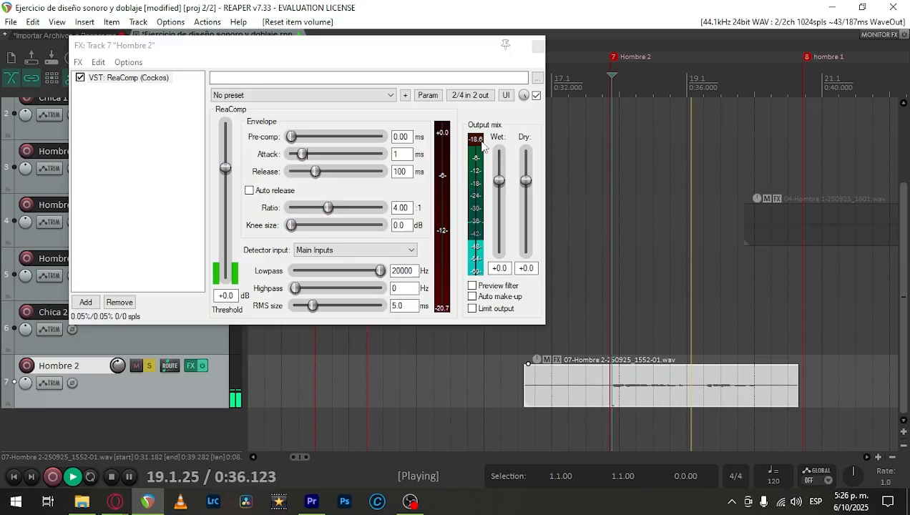
click(482, 142)
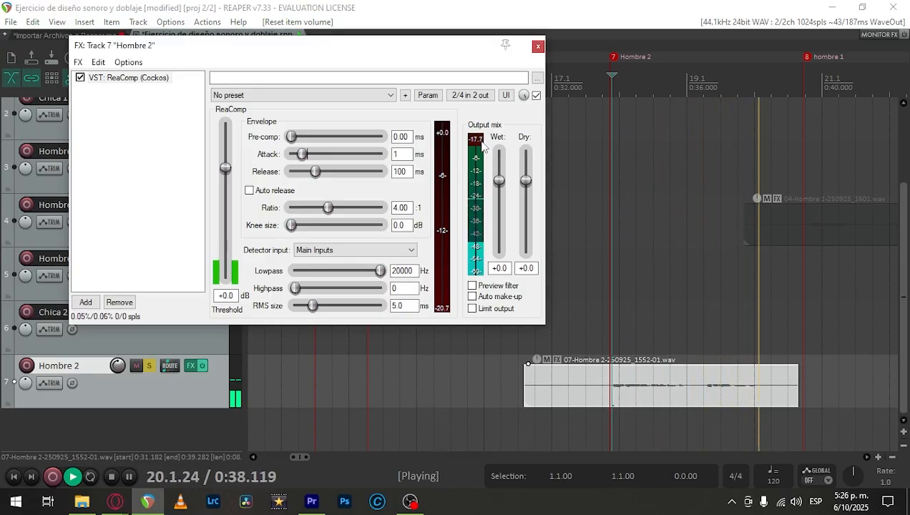
key(space)
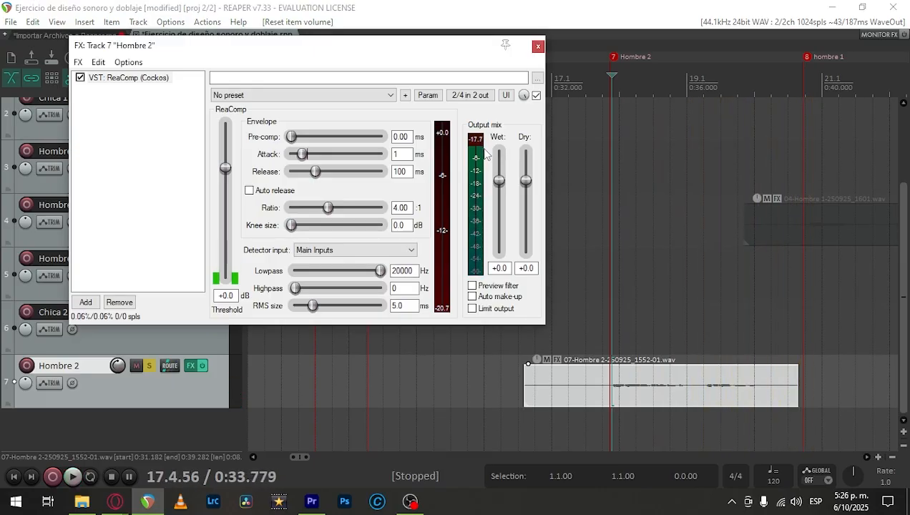
key(space)
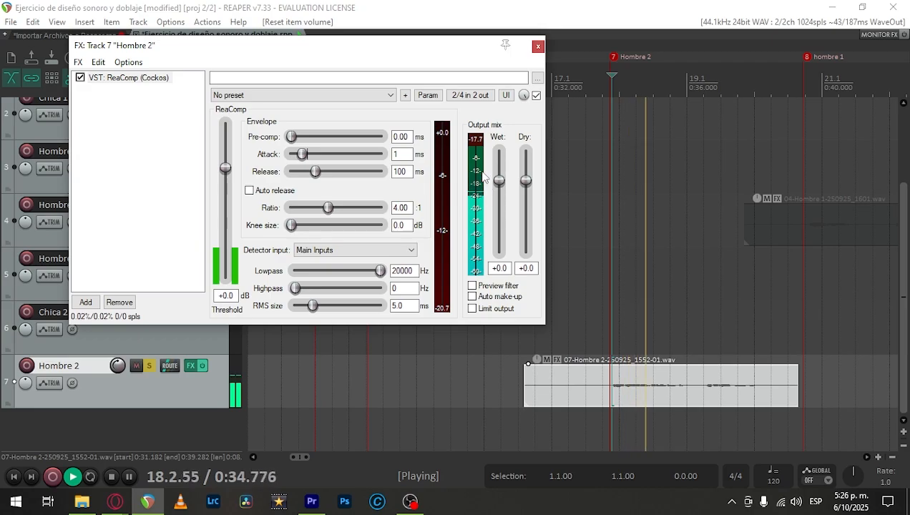
key(space)
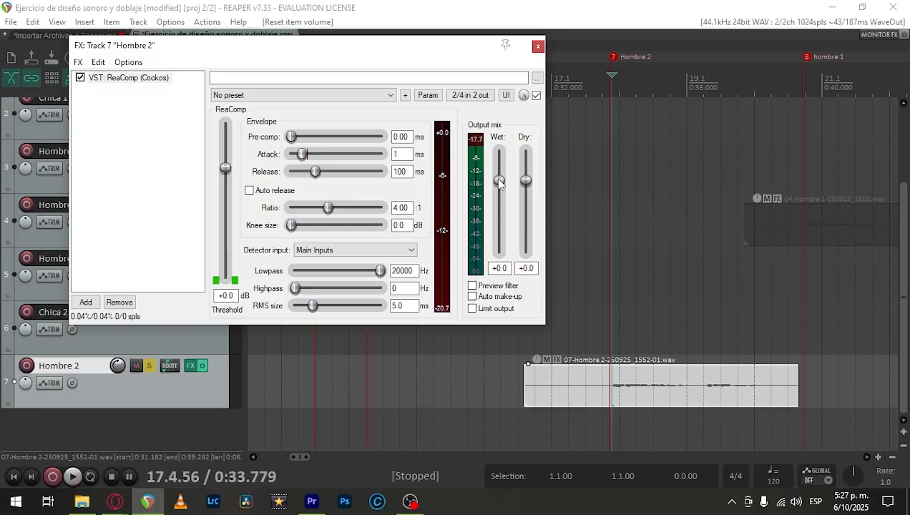
Step: Set ReaComp's wet output level to +6.3 dB and play the clip to check the output peak
drag(499, 183, 499, 175)
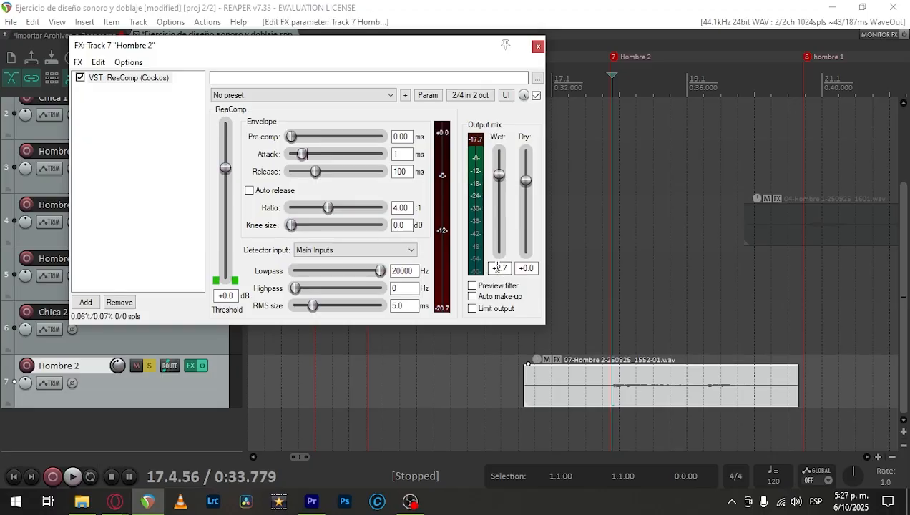
double_click(498, 267)
drag(498, 175, 499, 164)
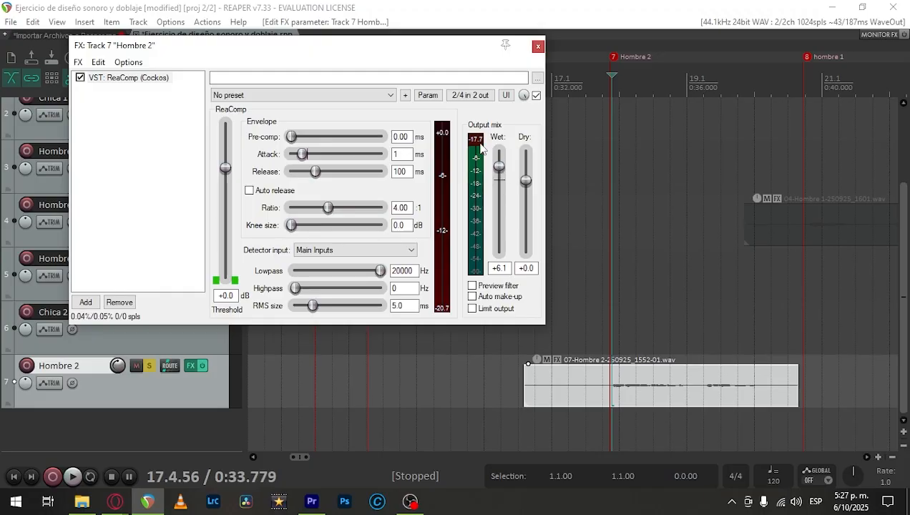
click(505, 268)
key(BackSpace)
key(BackSpace)
text(.3)
click(581, 12)
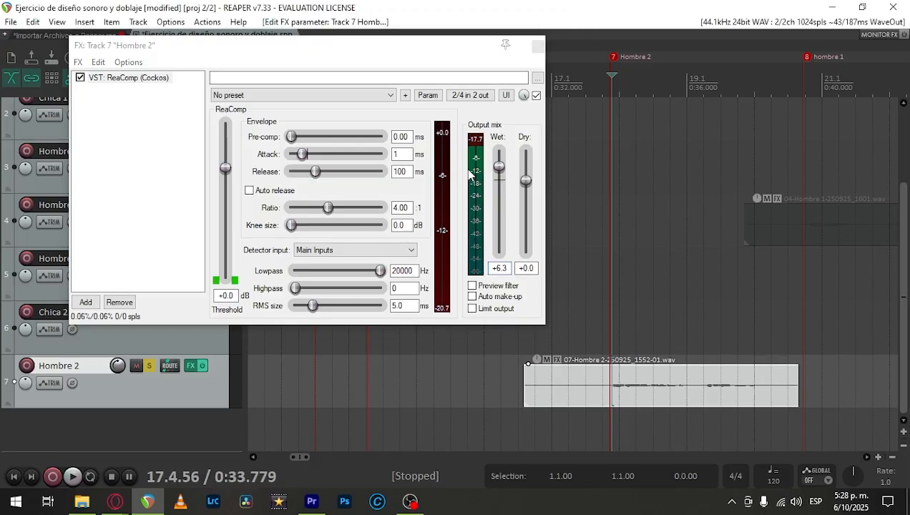
key(space)
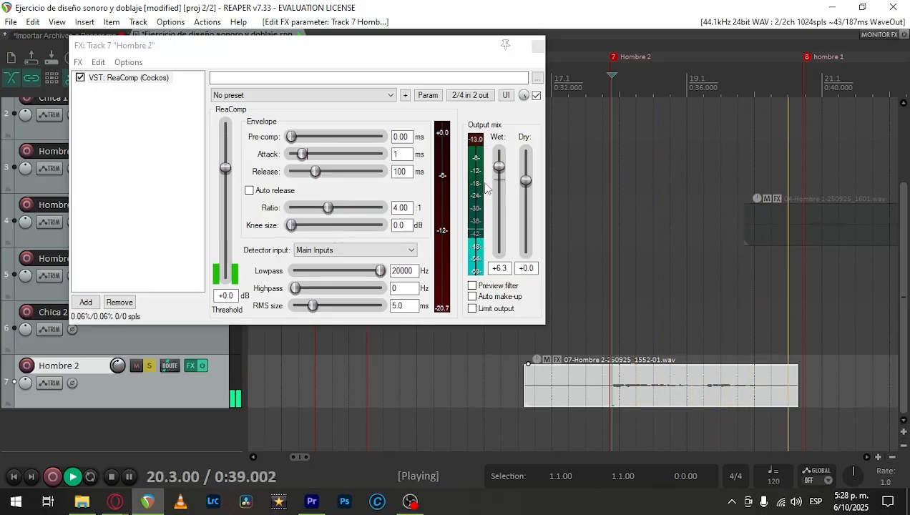
key(space)
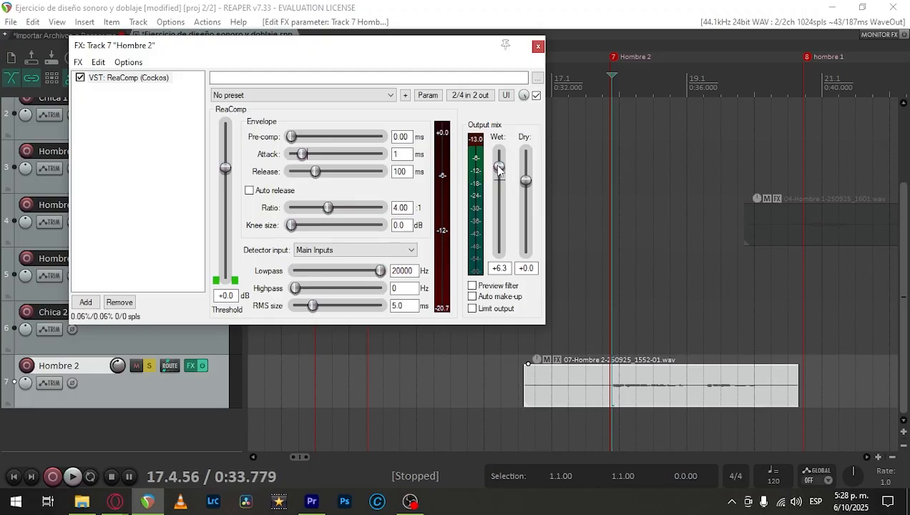
Step: Raise the wet output level to +11.5 dB and play the clip to check the output peak
drag(499, 165, 499, 152)
key(space)
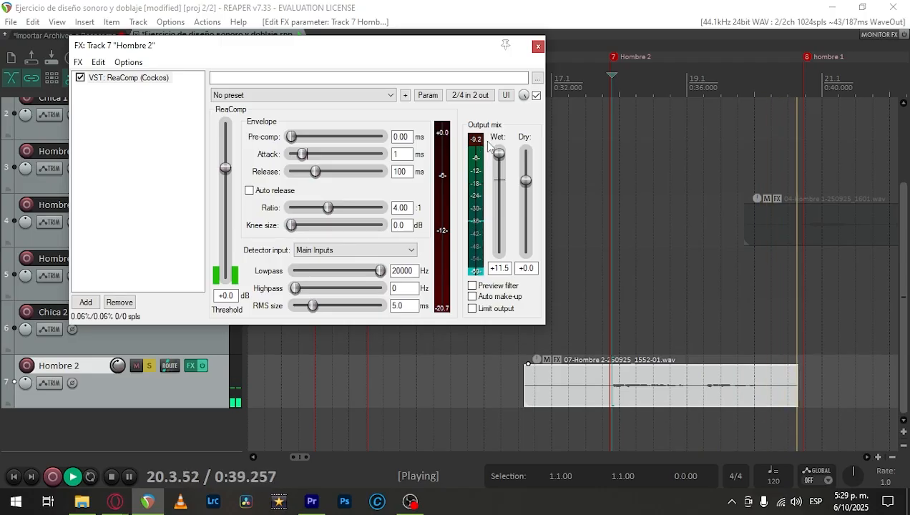
key(space)
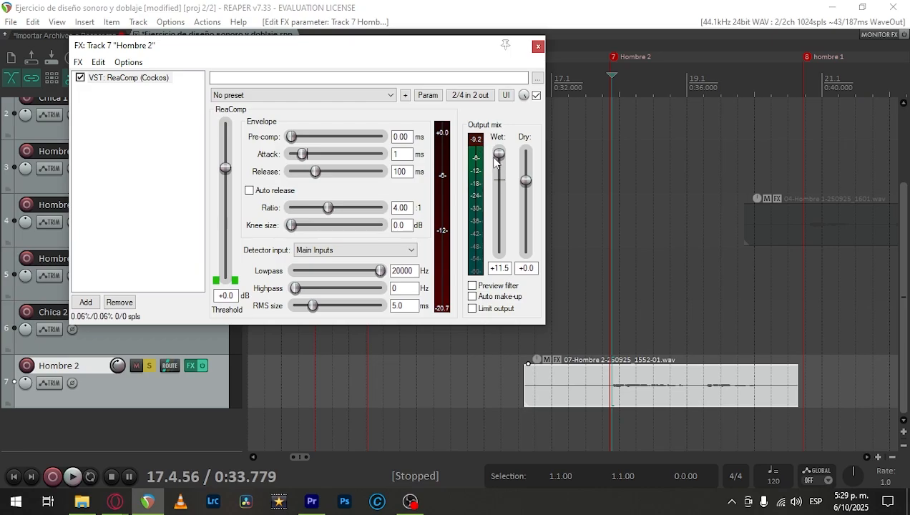
Step: Raise the wet output level to +12.0 dB with dry at +0.0 dB, and replay the clip to check the output meter
drag(500, 156, 499, 150)
drag(527, 152, 526, 181)
key(space)
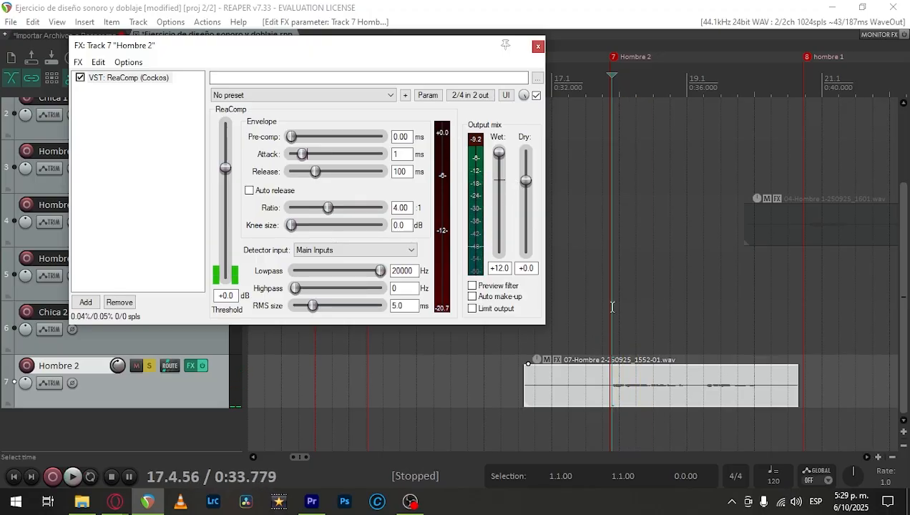
key(space)
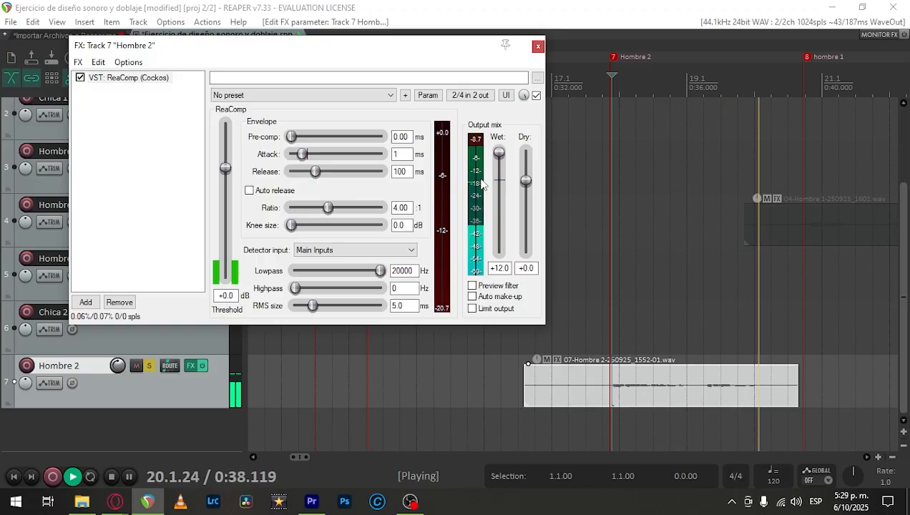
key(space)
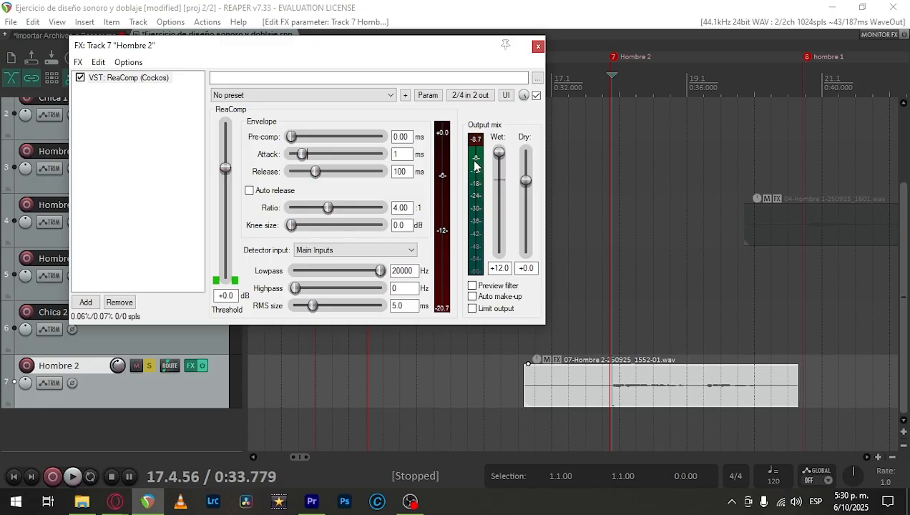
key(space)
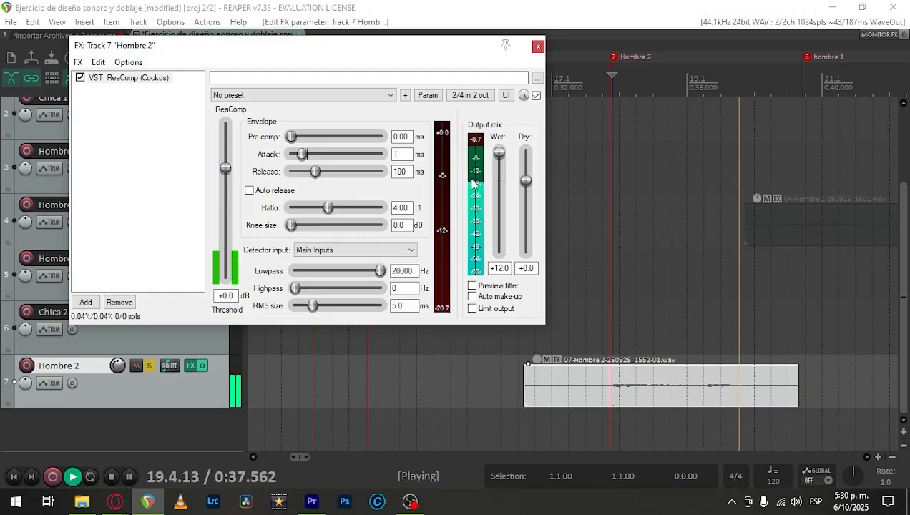
key(space)
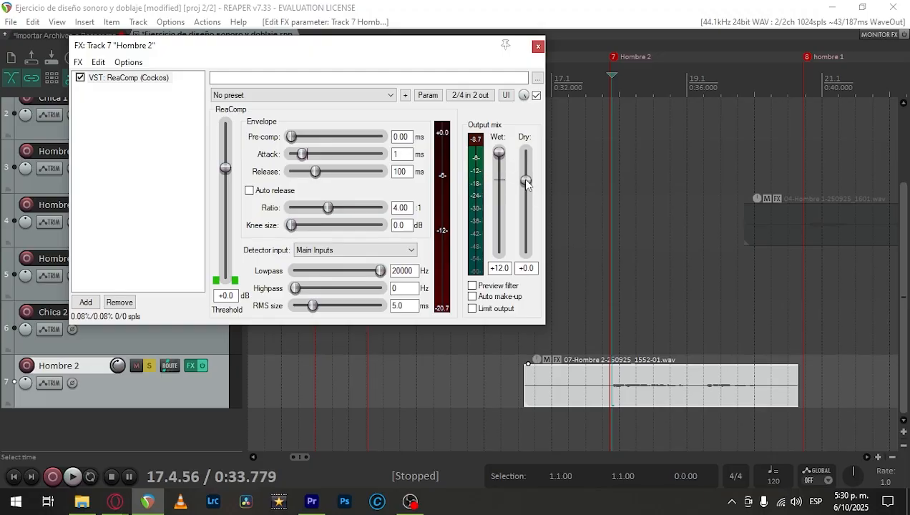
Step: Raise the dry output level to +6.7 dB while checking playback, and raise the Hombre 2 clip's item volume to +3.40 dB
drag(526, 182, 528, 169)
key(space)
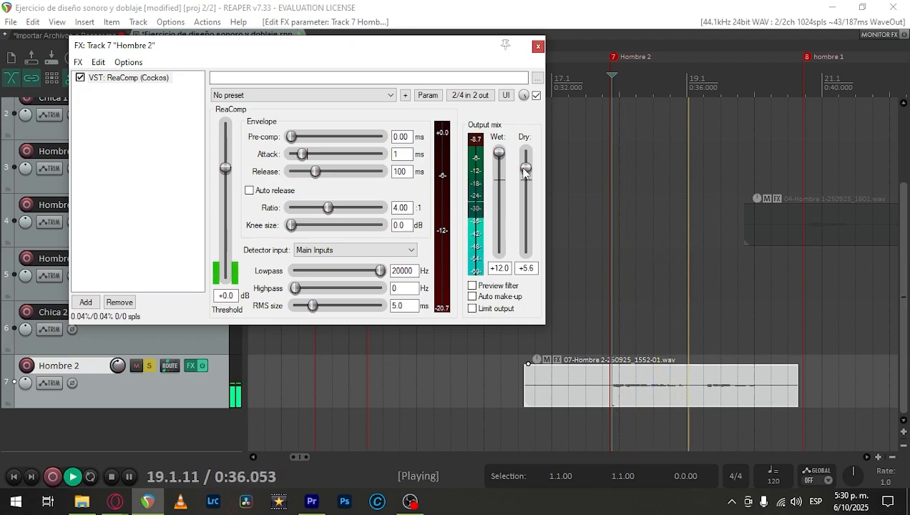
drag(526, 171, 526, 169)
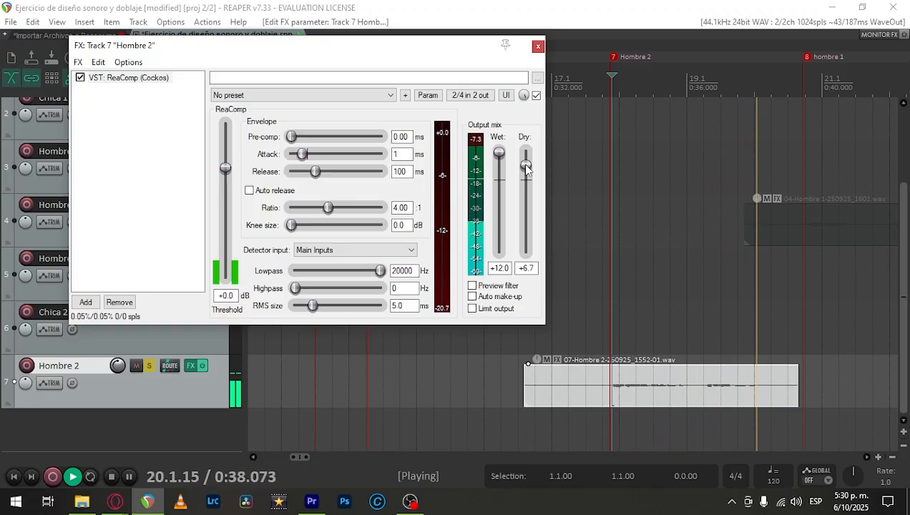
key(space)
drag(533, 357, 542, 334)
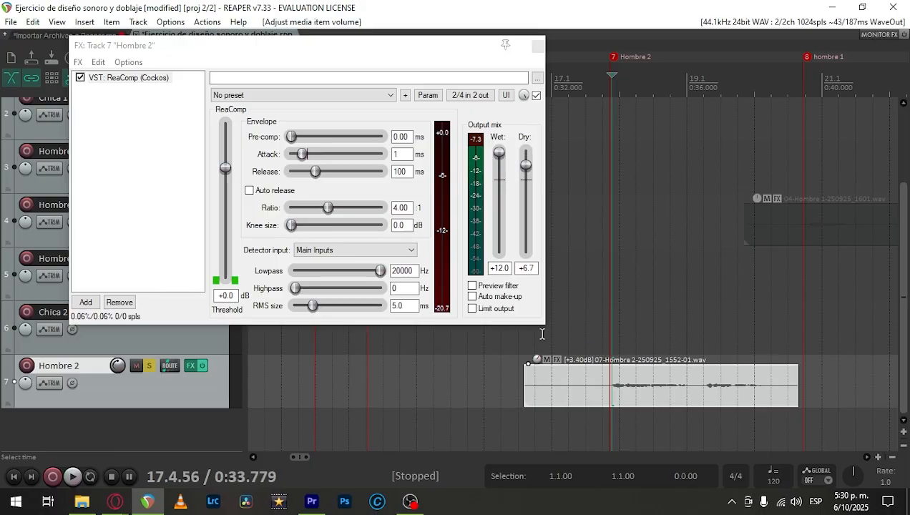
Step: Reset ReaComp's output peak reading and play the Hombre 2 clip to check its new peak
click(476, 143)
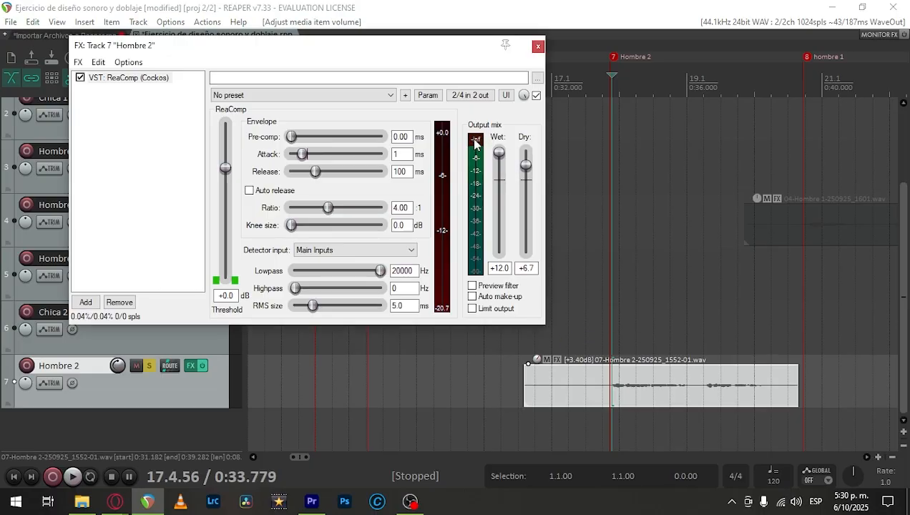
key(space)
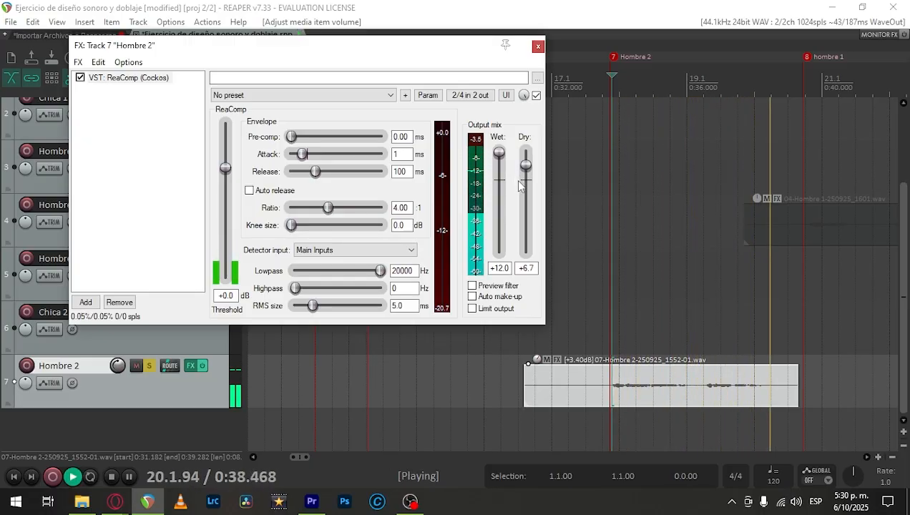
key(space)
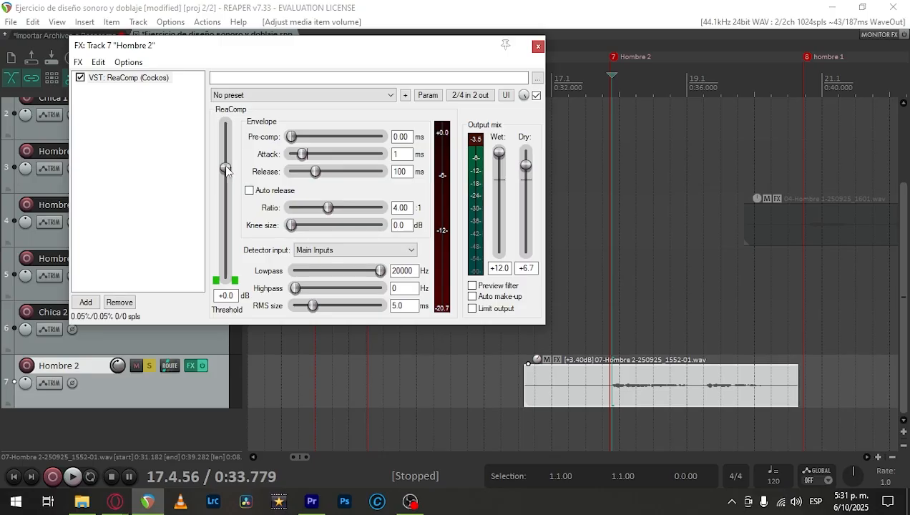
Step: Try ReaComp's threshold at -10.8 dB, reset it to +0.0 dB, and play the clip to check the input level
drag(226, 169, 226, 202)
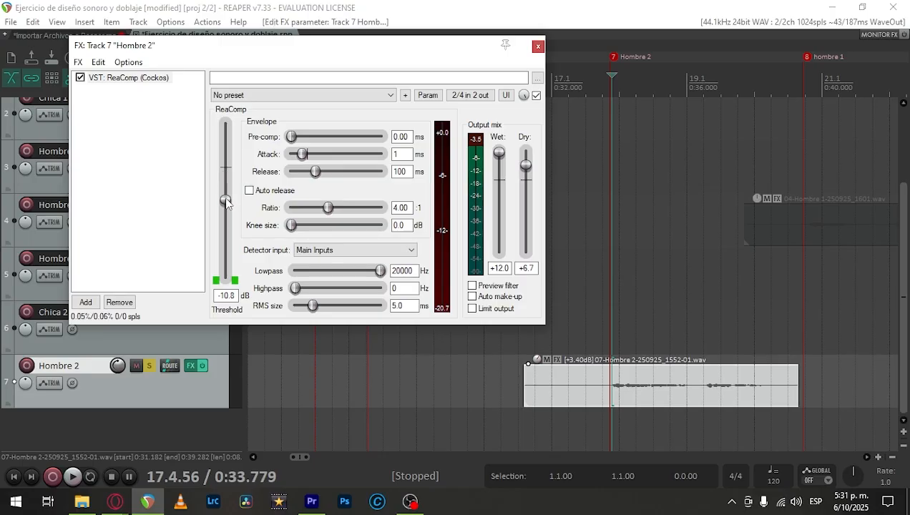
double_click(226, 202)
key(space)
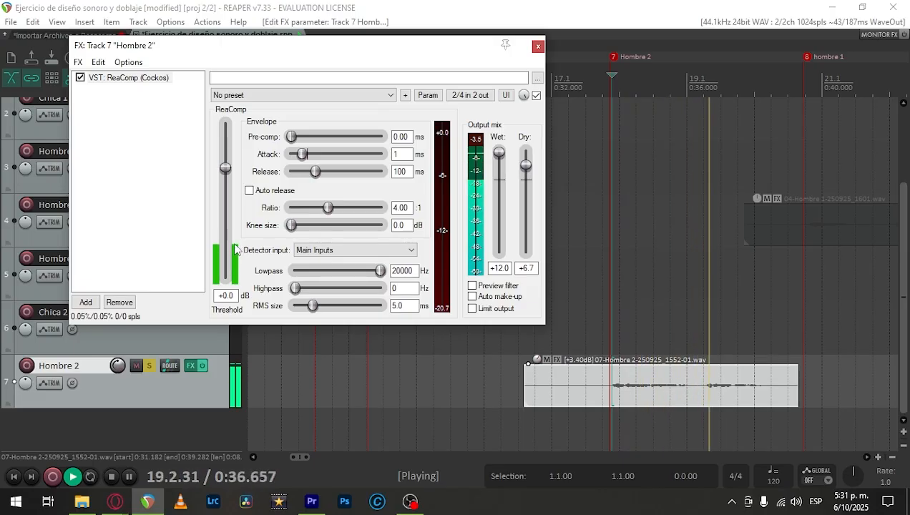
key(space)
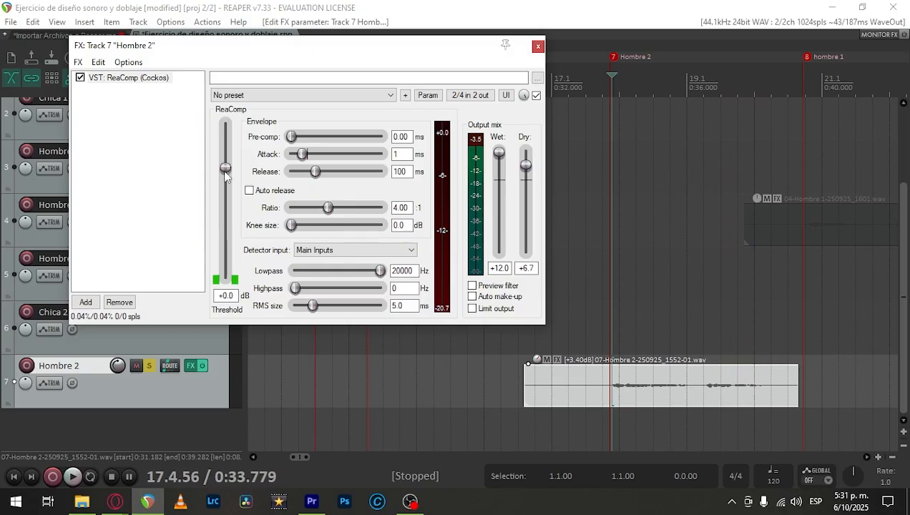
Step: Lower ReaComp's threshold to -35.0 dB and play the clip to check the gain reduction
drag(225, 169, 227, 216)
drag(229, 247, 230, 251)
key(space)
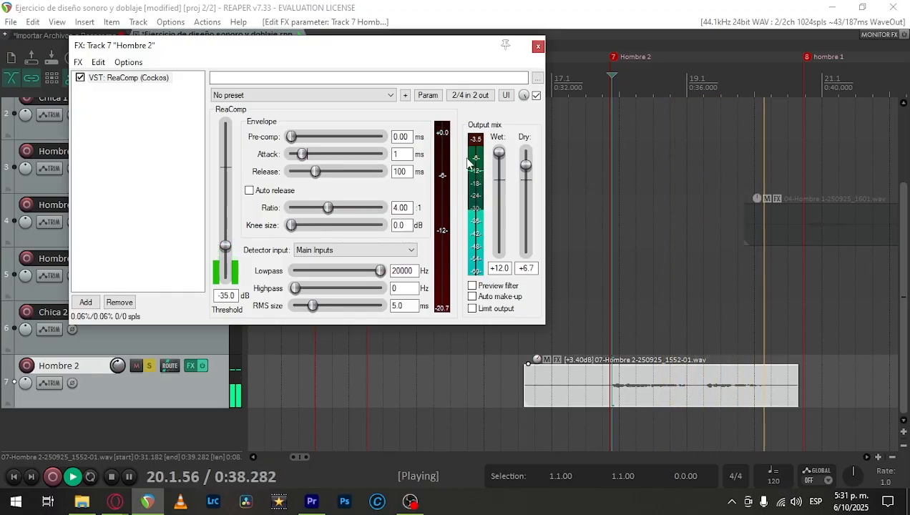
key(space)
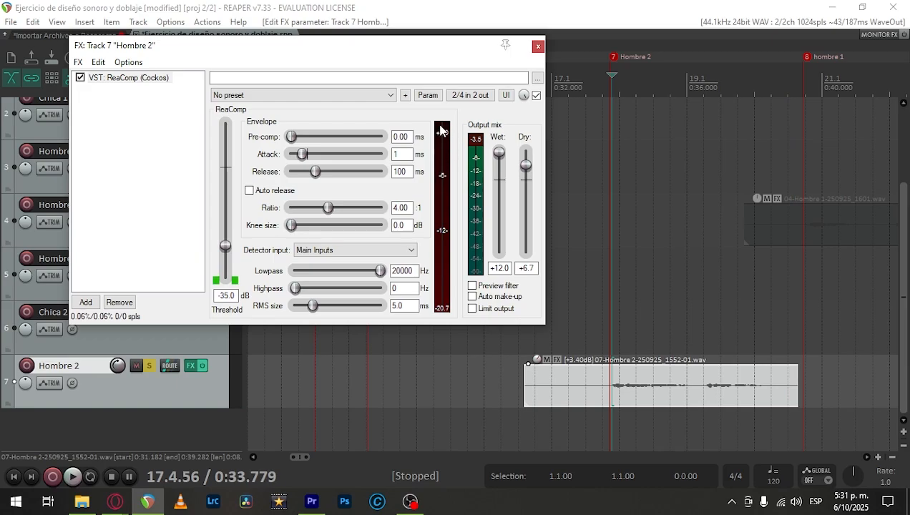
key(space)
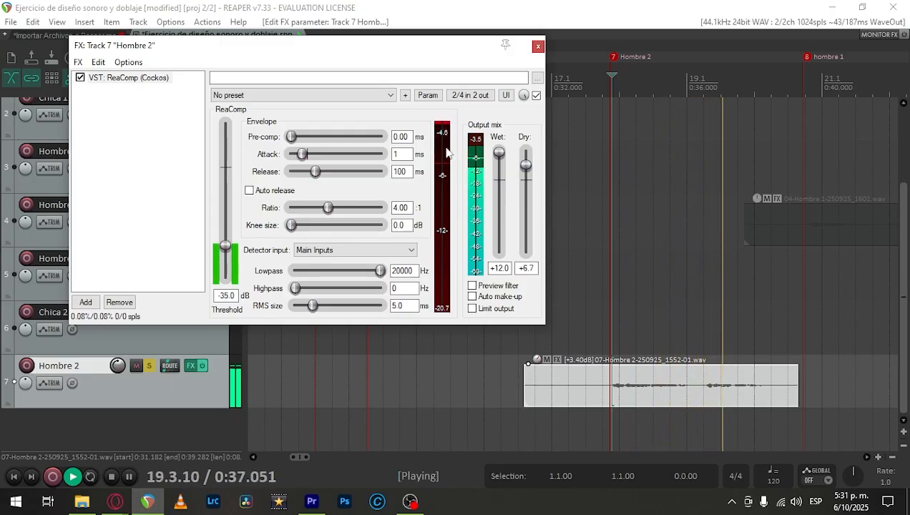
key(space)
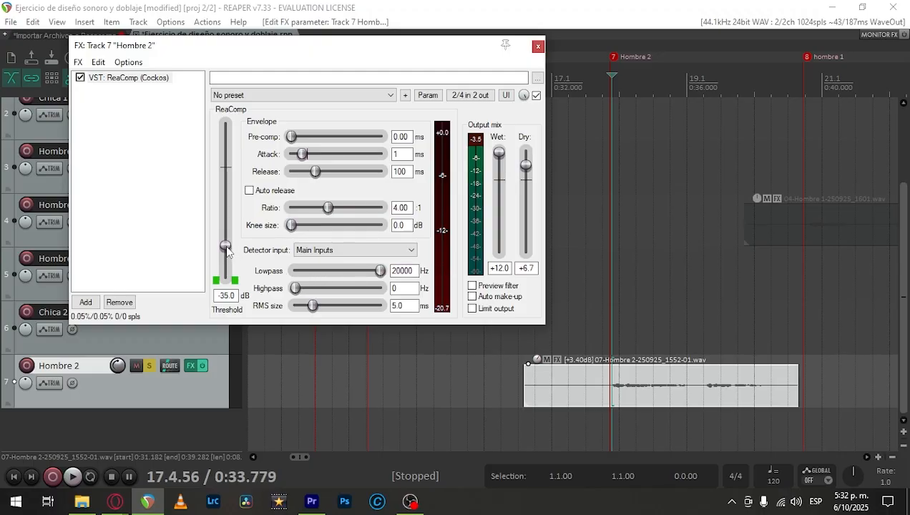
Step: Lower ReaComp's threshold to -50.6 dB and play the clip to check how strongly it compresses
drag(225, 245, 227, 263)
key(space)
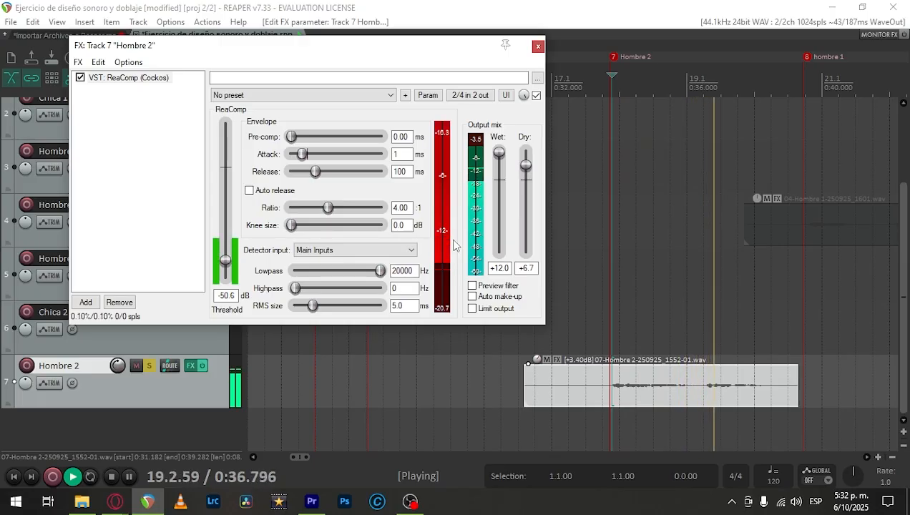
key(space)
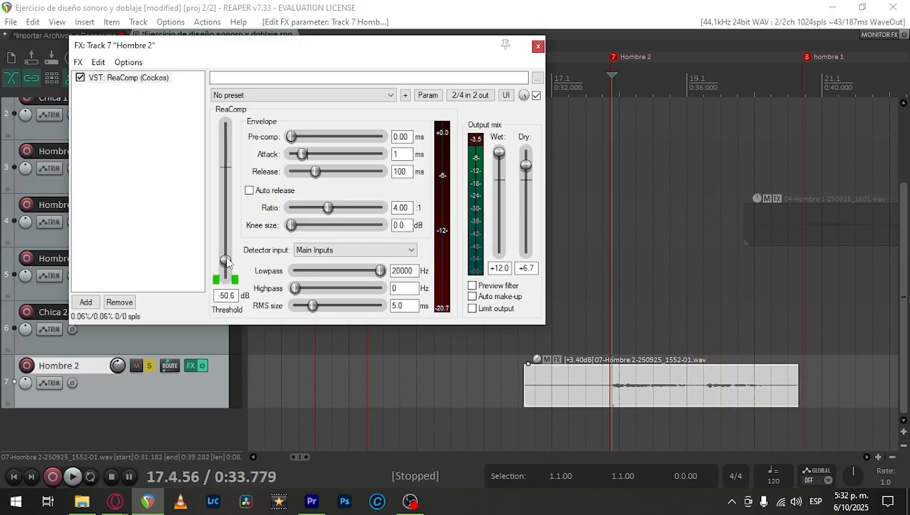
Step: Raise ReaComp's threshold to -35.9 dB while playing the clip to monitor the gain reduction
drag(226, 261, 227, 252)
drag(226, 244, 226, 252)
key(space)
drag(227, 259, 231, 249)
key(space)
key(space)
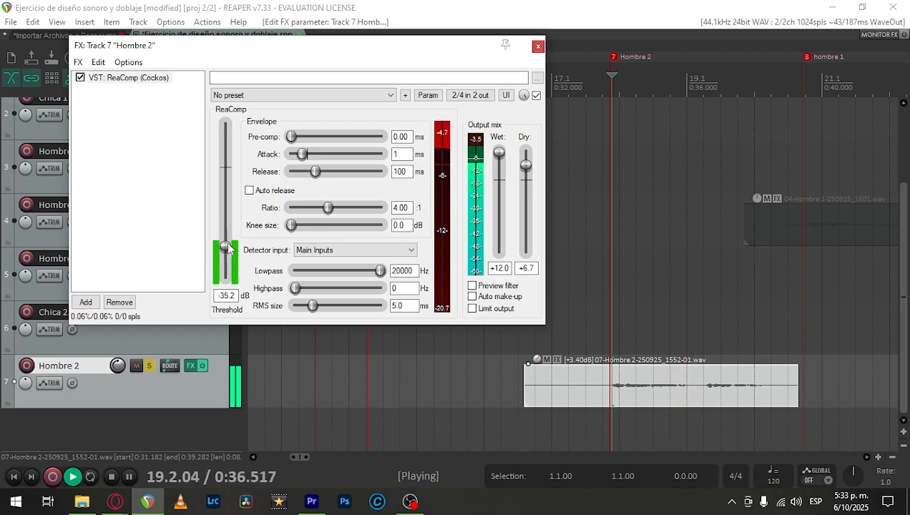
drag(229, 244, 229, 244)
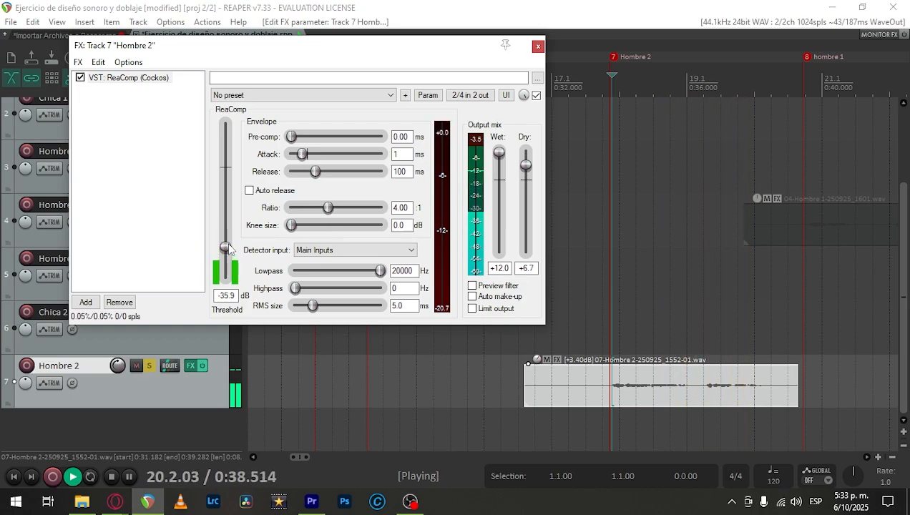
key(space)
Step: Replay the clip to check the gain reduction, and reset the output peak reading to check the compressed peak
key(space)
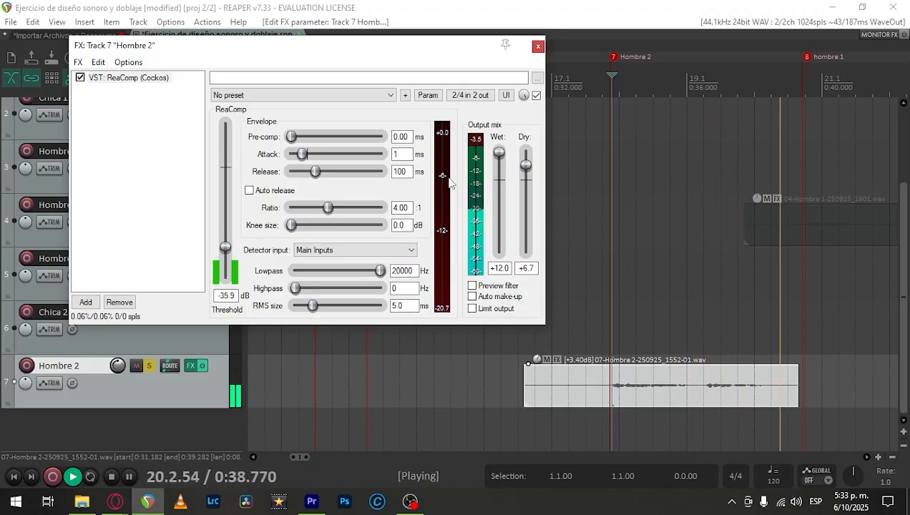
key(space)
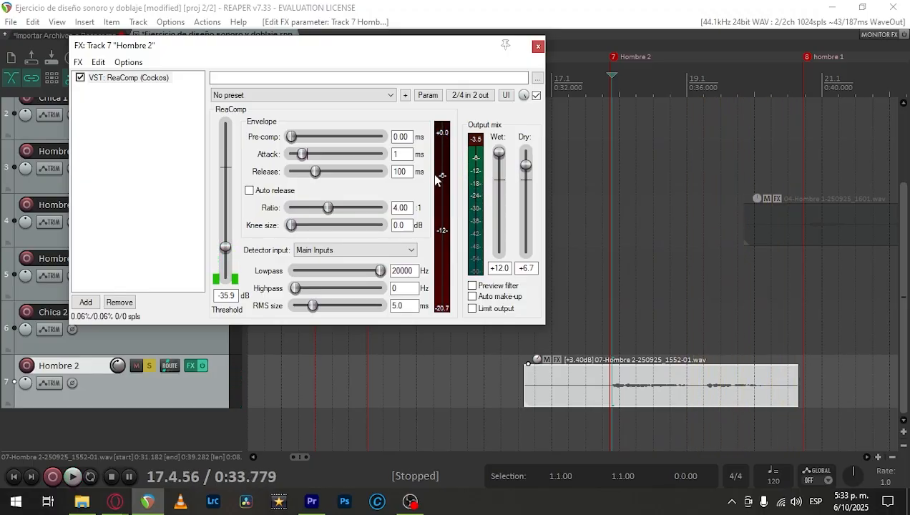
key(space)
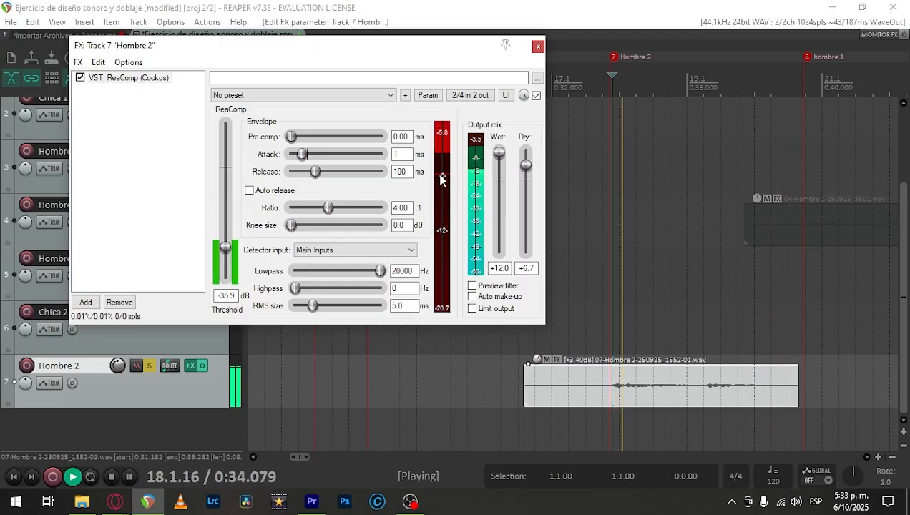
key(space)
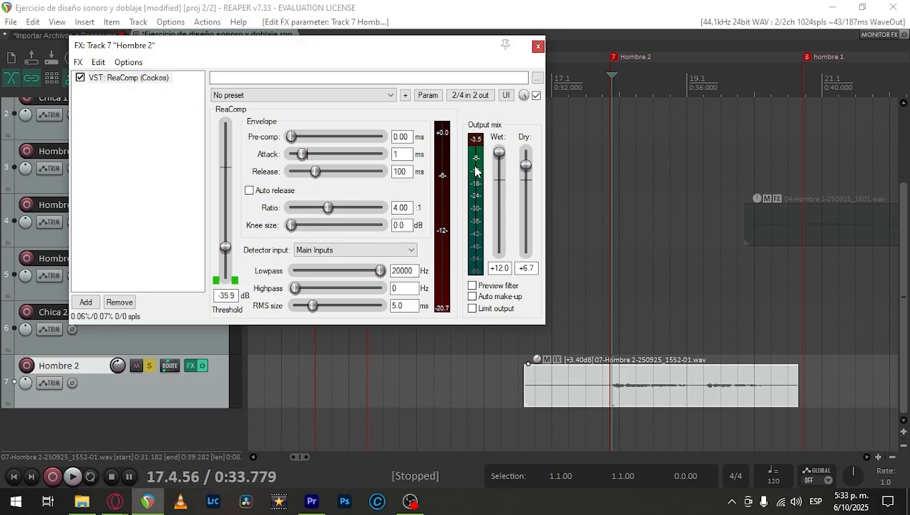
key(space)
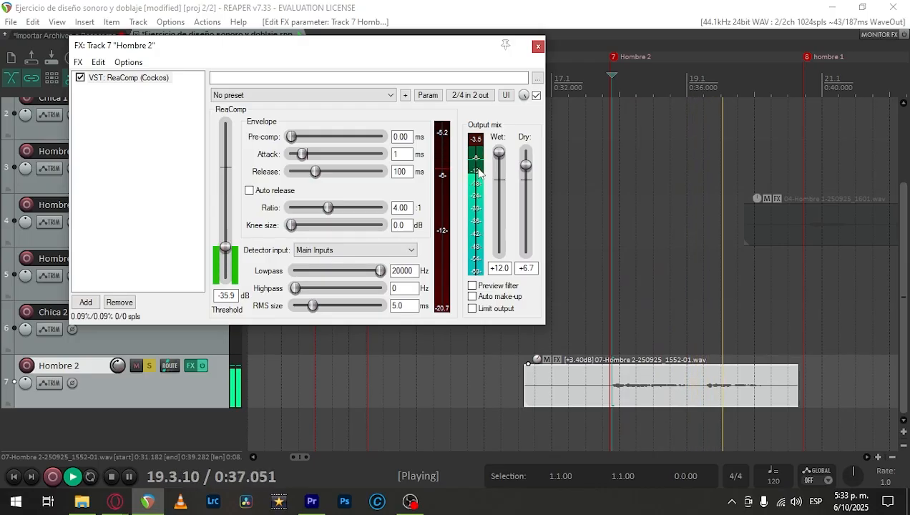
key(space)
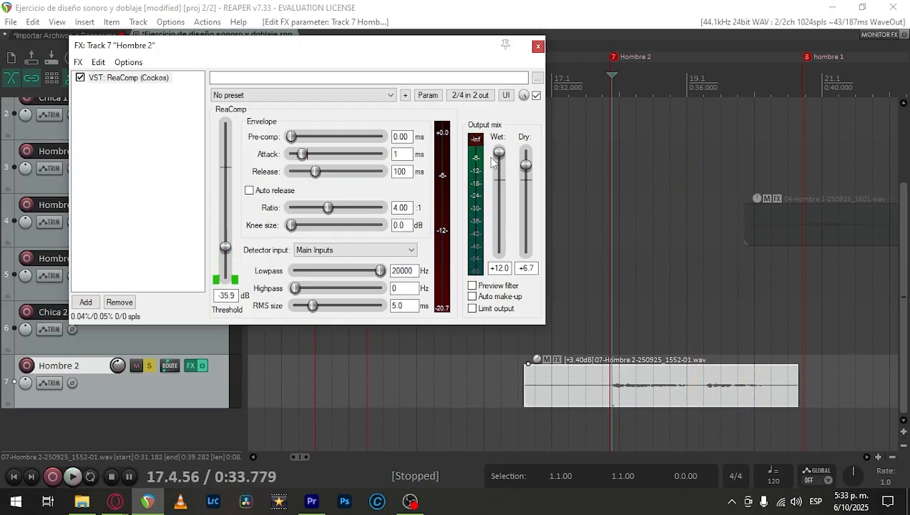
key(space)
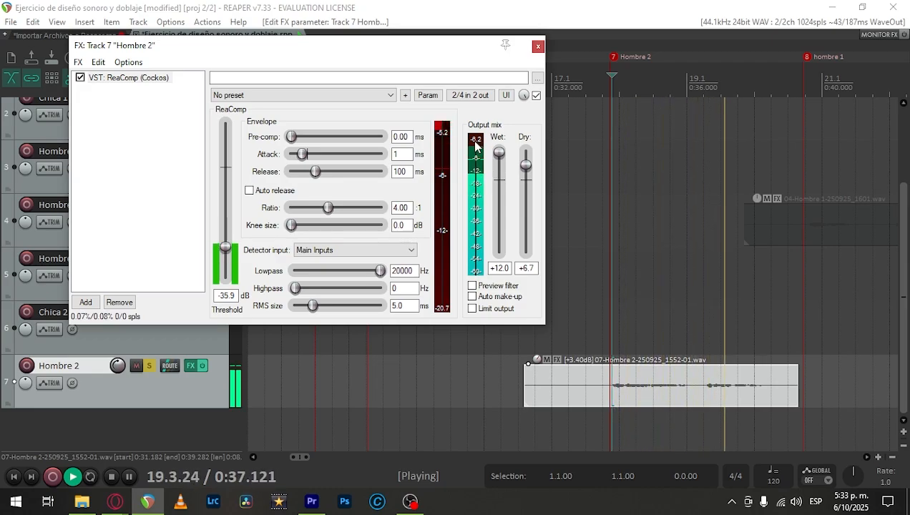
key(space)
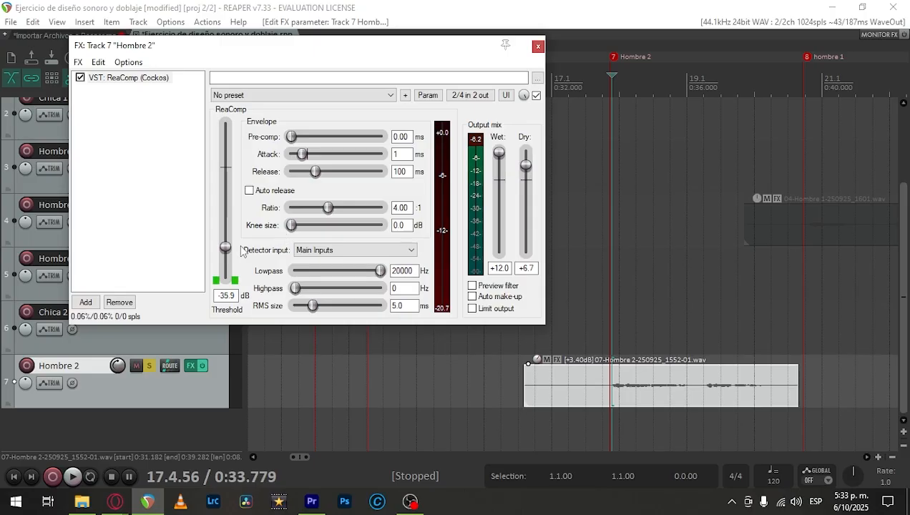
Step: Try ReaComp's threshold at -37.1 dB and undo that change
drag(229, 248, 229, 250)
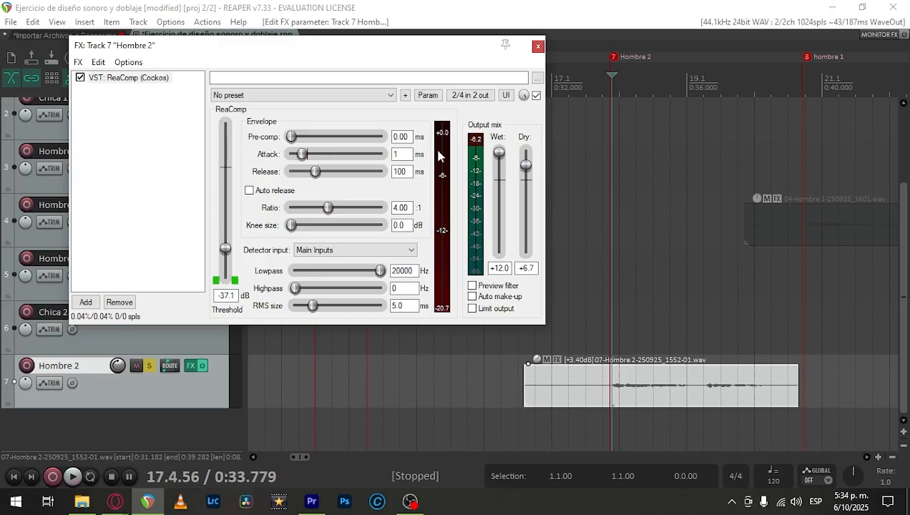
key(ctrl+z)
Step: Lower the dry output level to +4.4 dB, reset the peak reading, and play the clip to check the output peak
drag(526, 167, 527, 173)
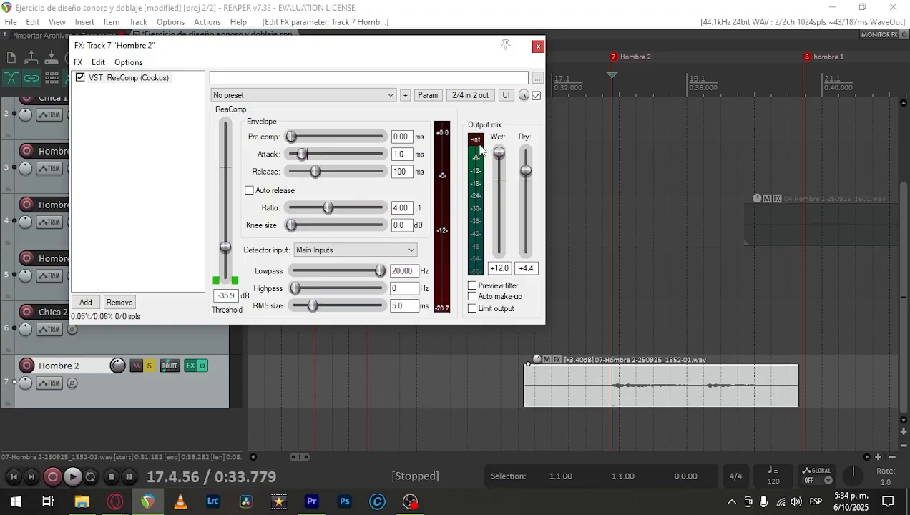
key(space)
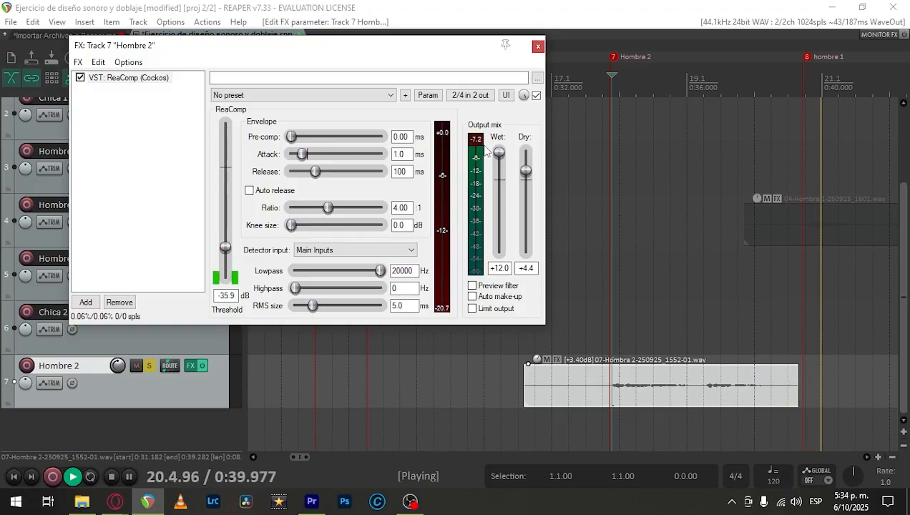
key(space)
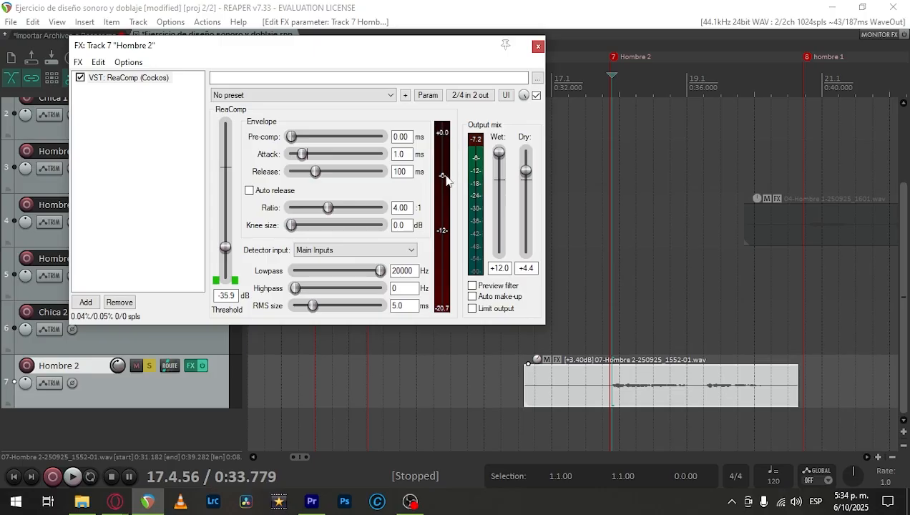
Step: Replay the start of the clip several times to examine the gain reduction meter
key(space)
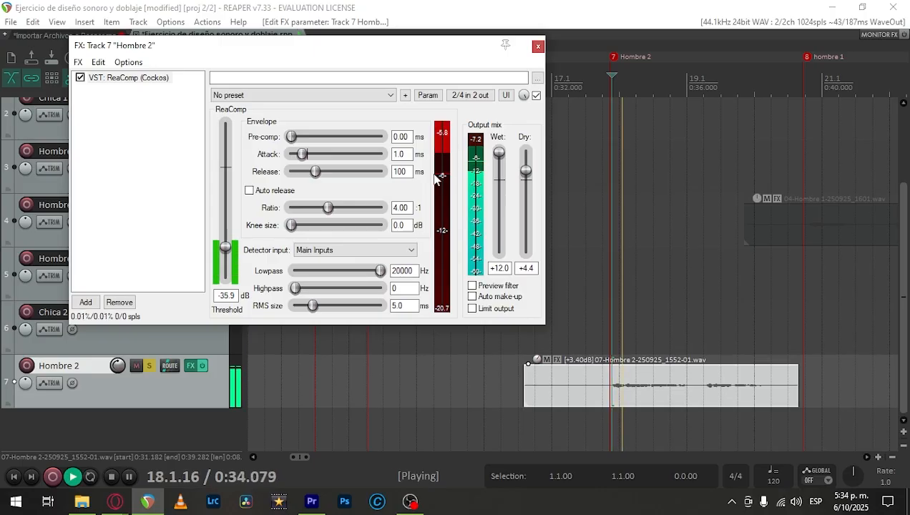
key(space)
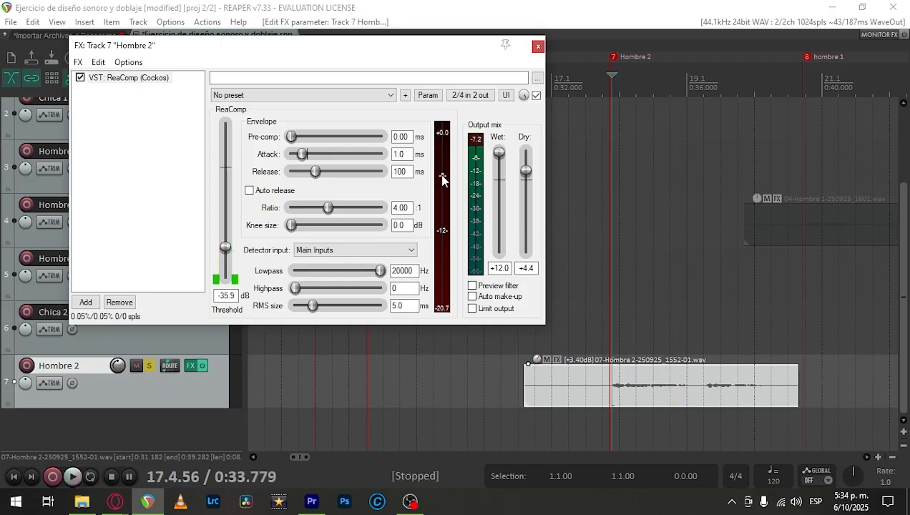
key(space)
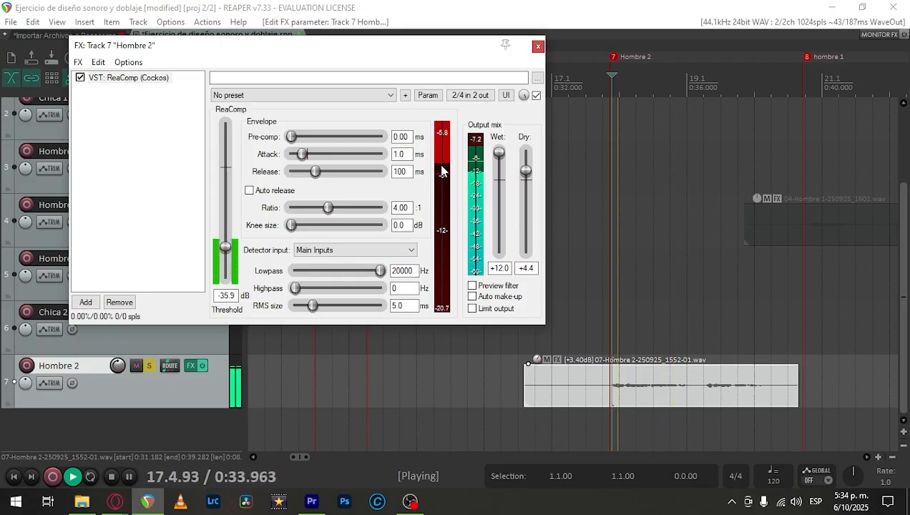
key(space)
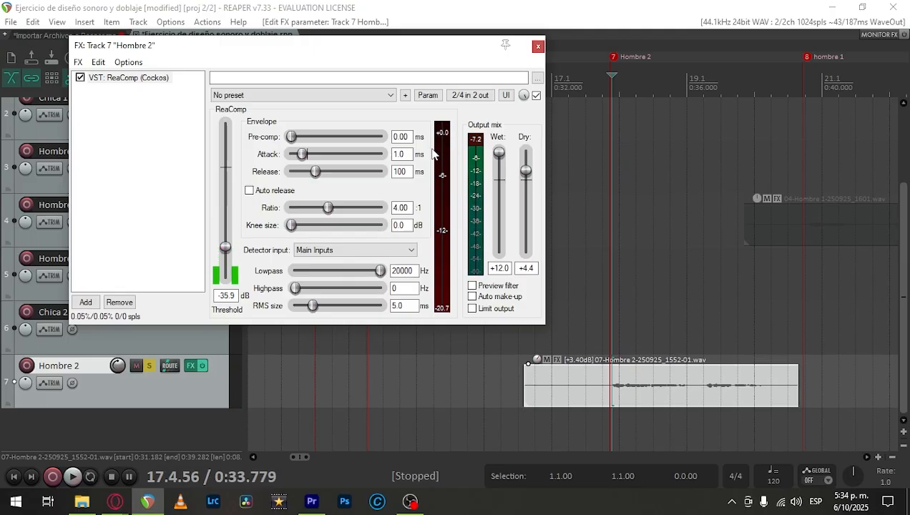
key(space)
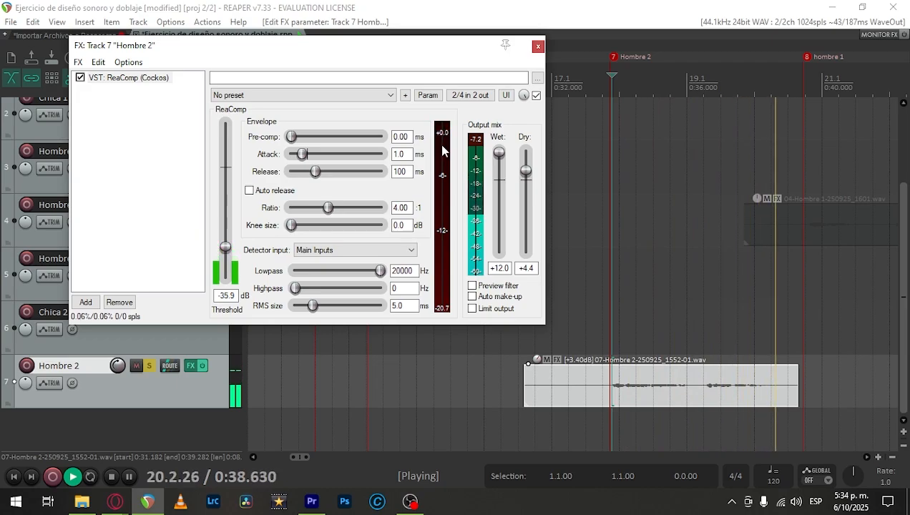
key(space)
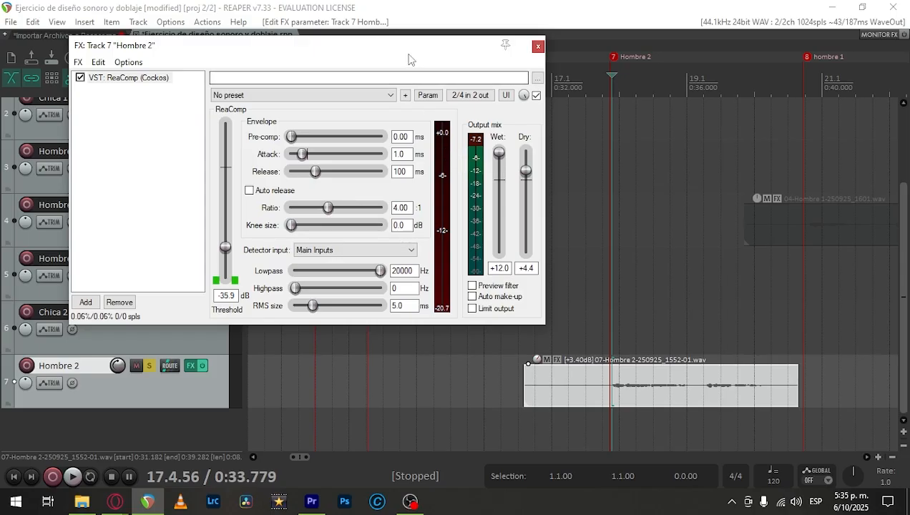
drag(410, 56, 411, 58)
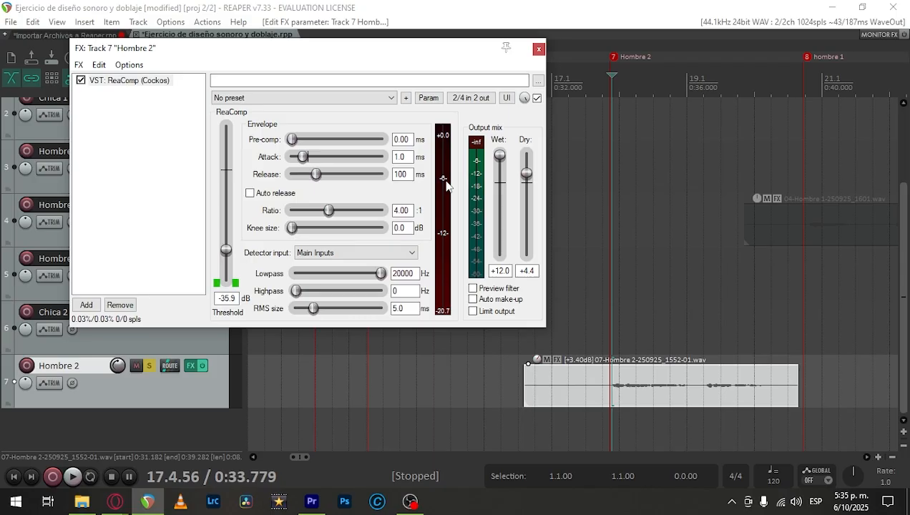
Step: Compare the clip's playback with ReaComp enabled and bypassed, leaving ReaComp enabled
key(space)
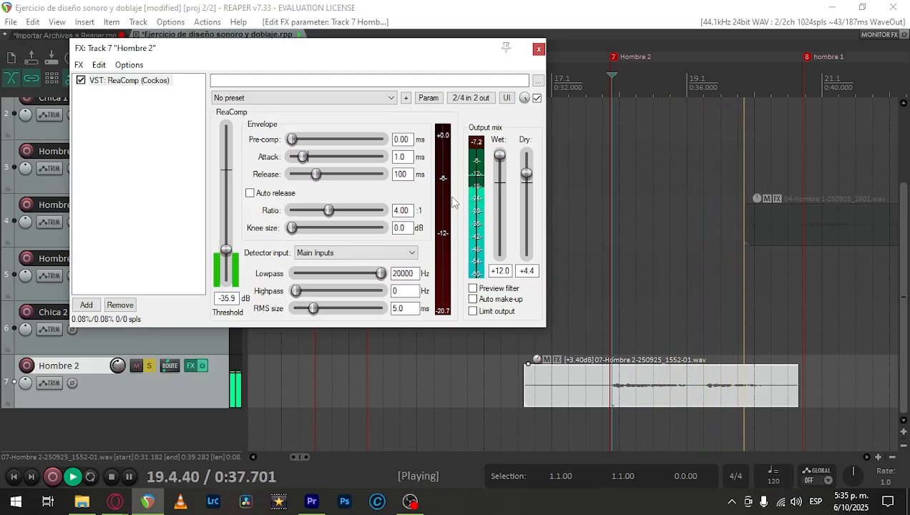
key(space)
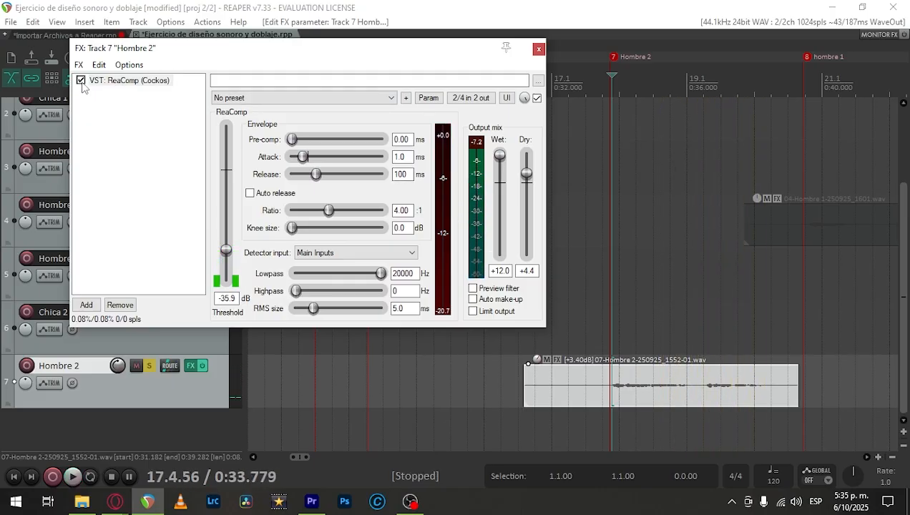
click(81, 81)
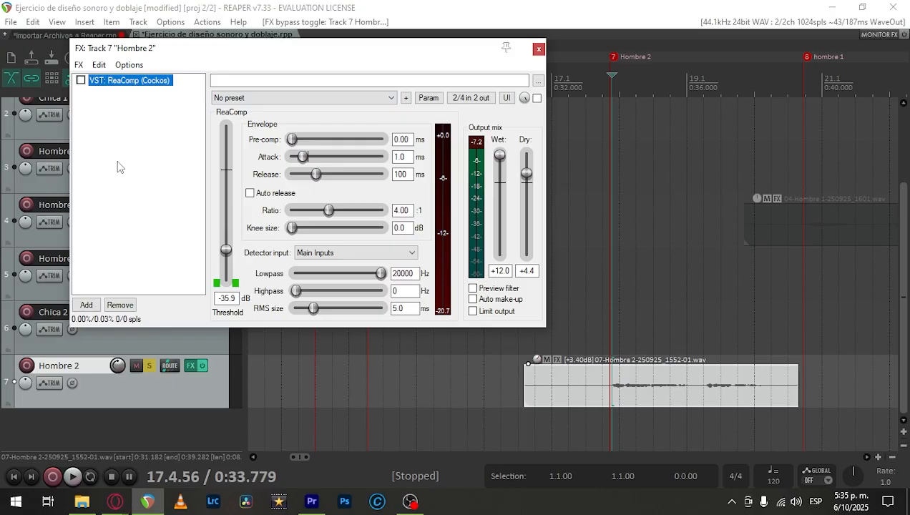
key(space)
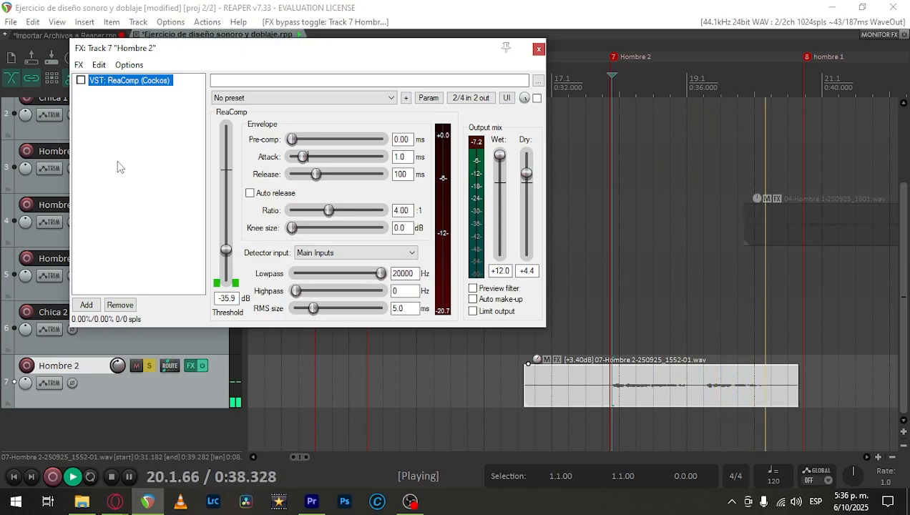
key(space)
click(81, 80)
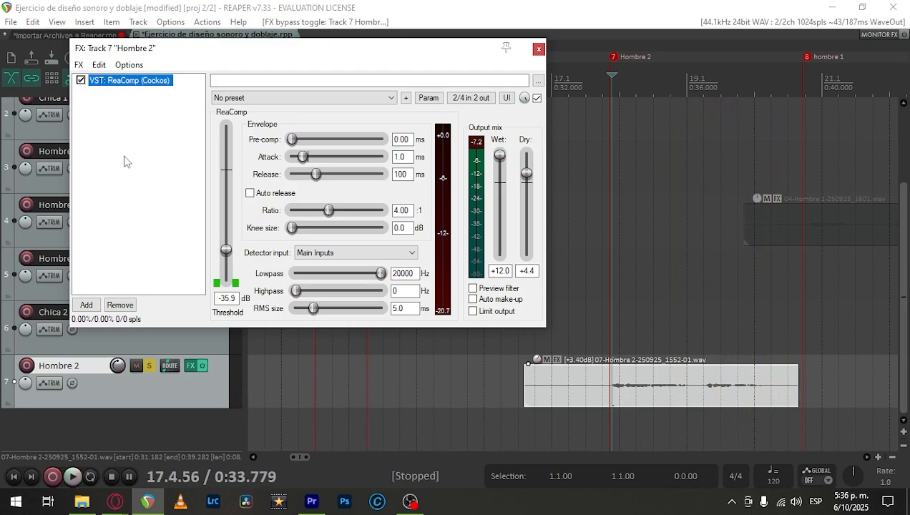
key(space)
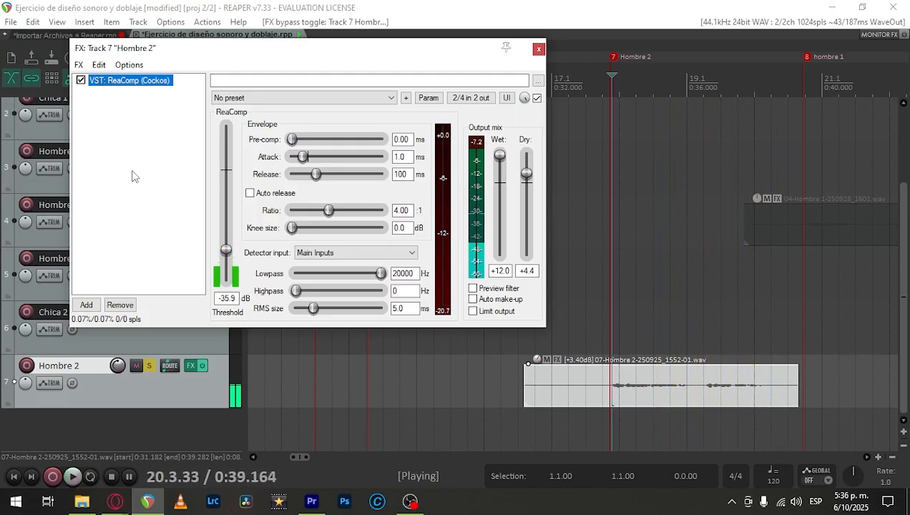
key(space)
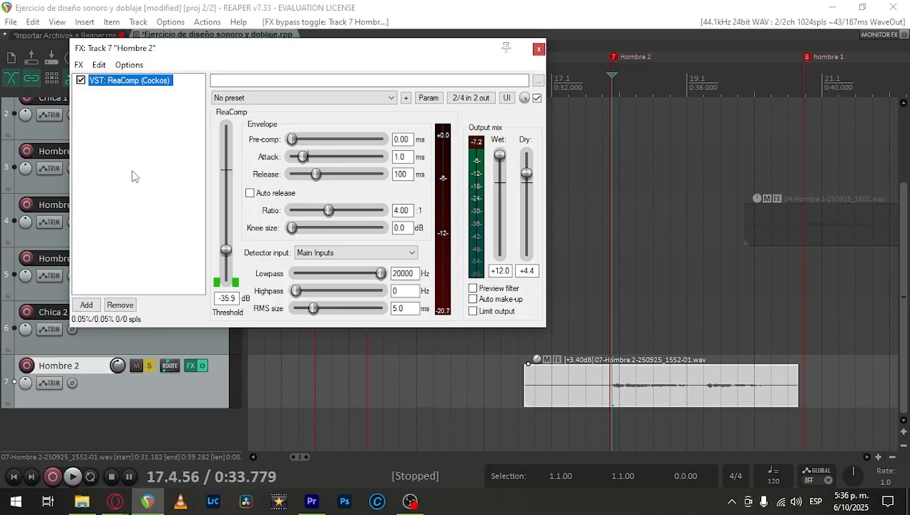